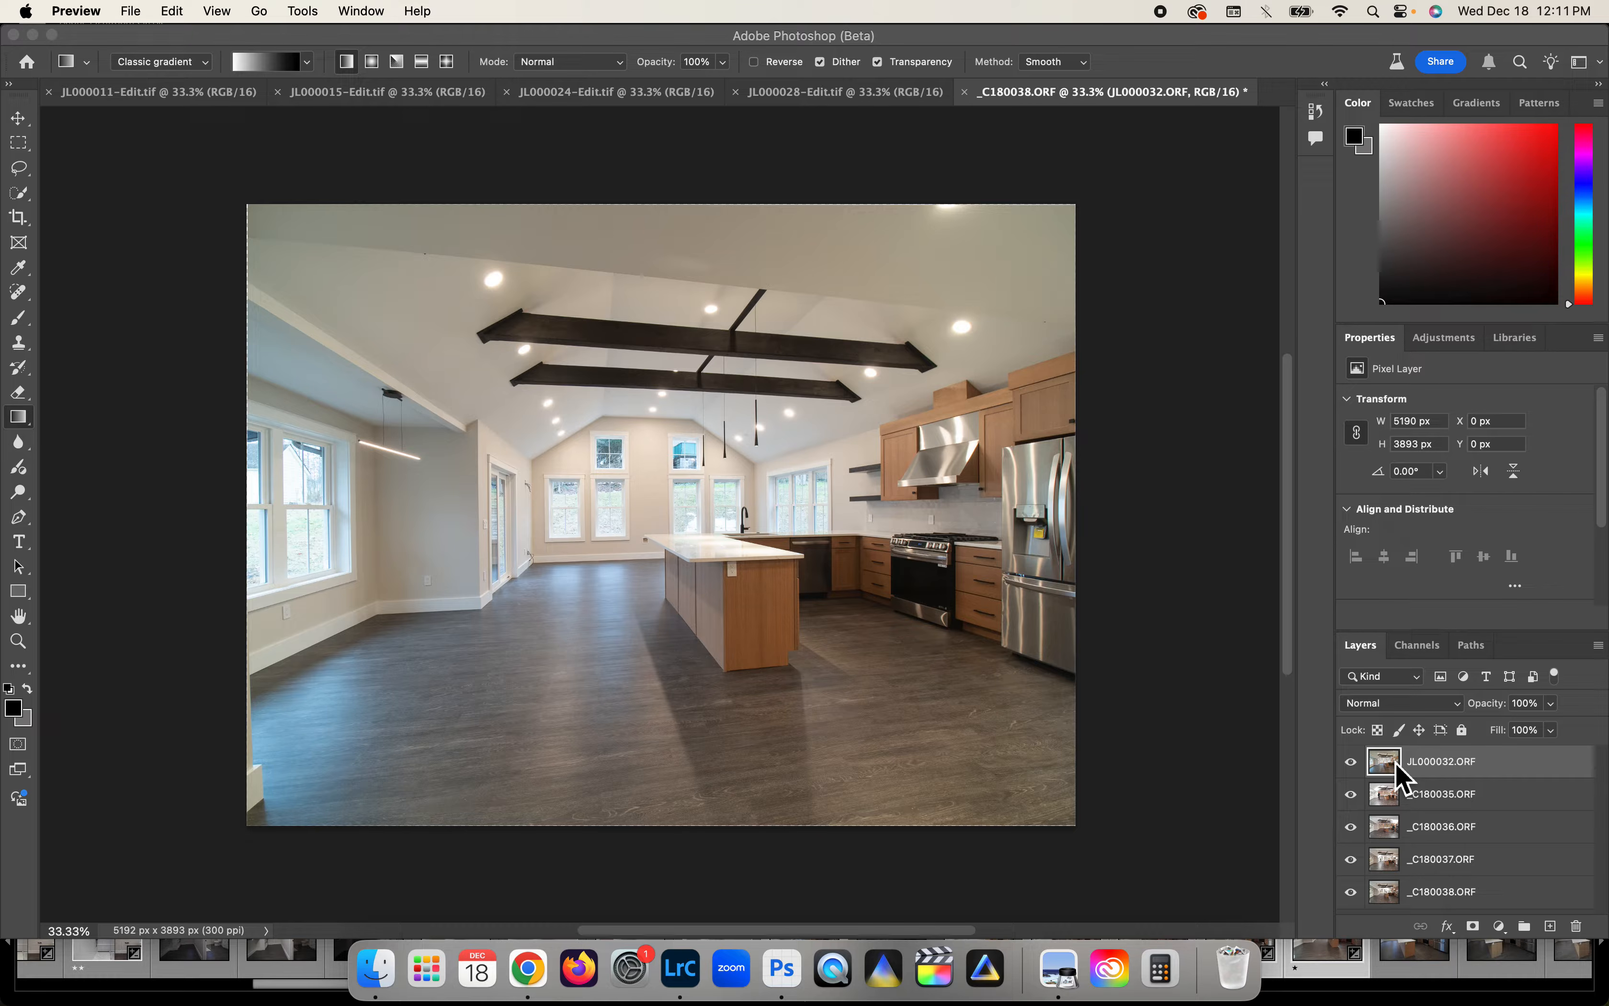
# - Compare the flash exposures by hiding and showing the stacked photo layers one after another, with all layers shown again at the end
pyautogui.click(1354, 770)
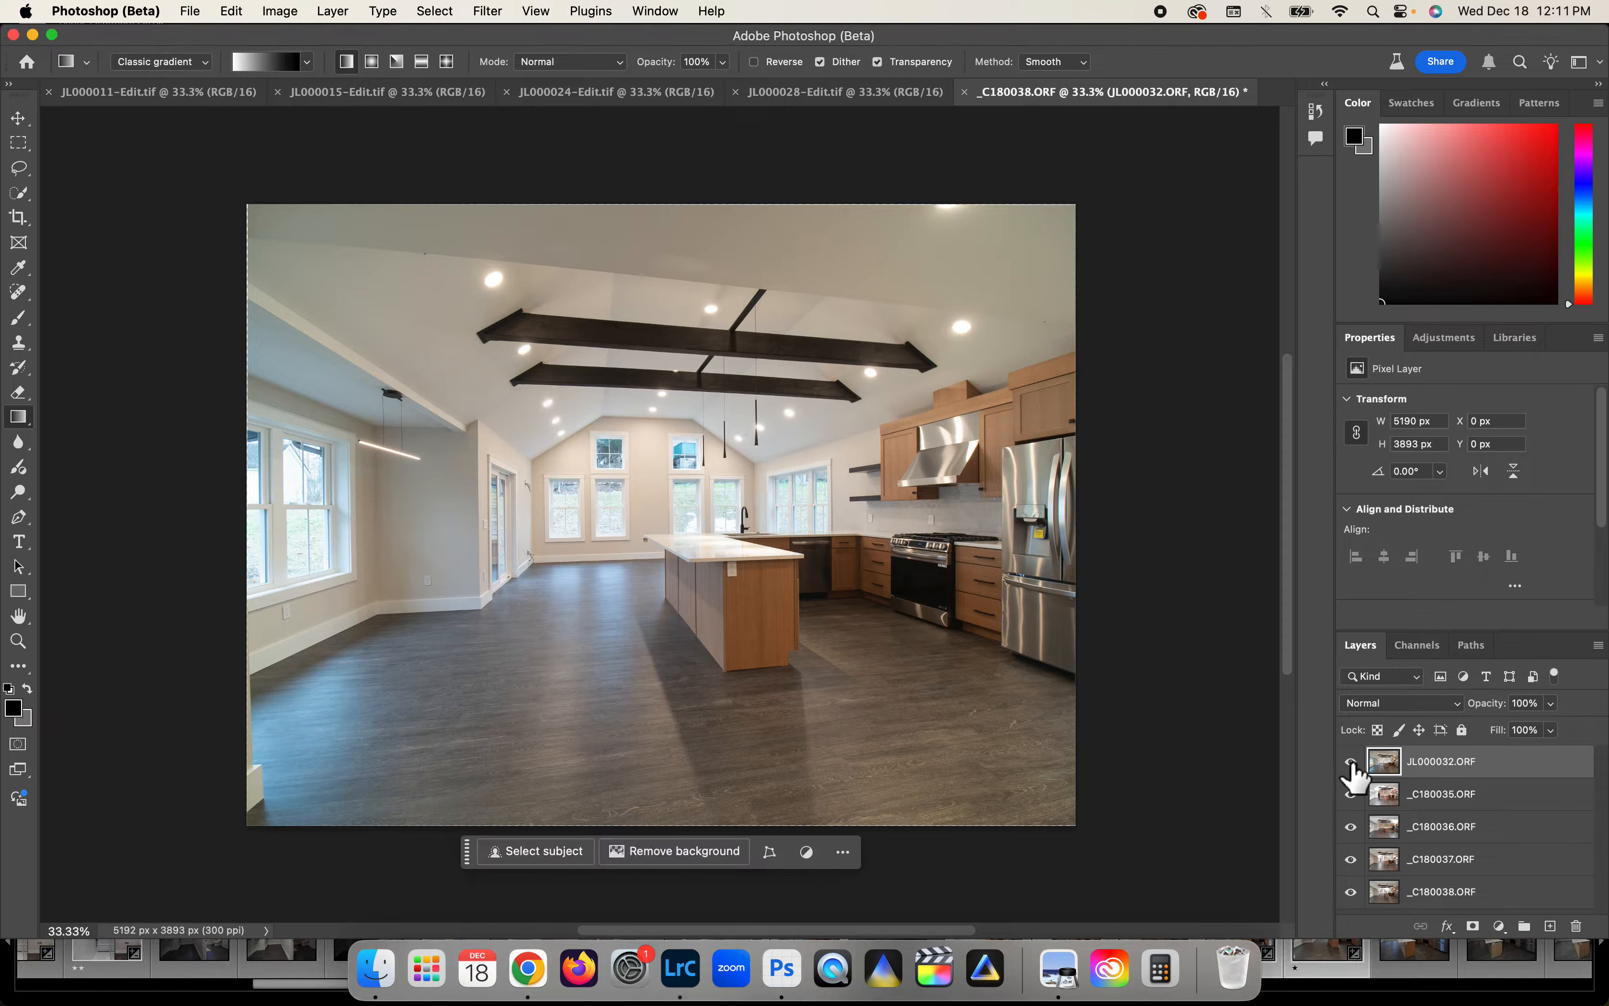
pyautogui.click(1350, 761)
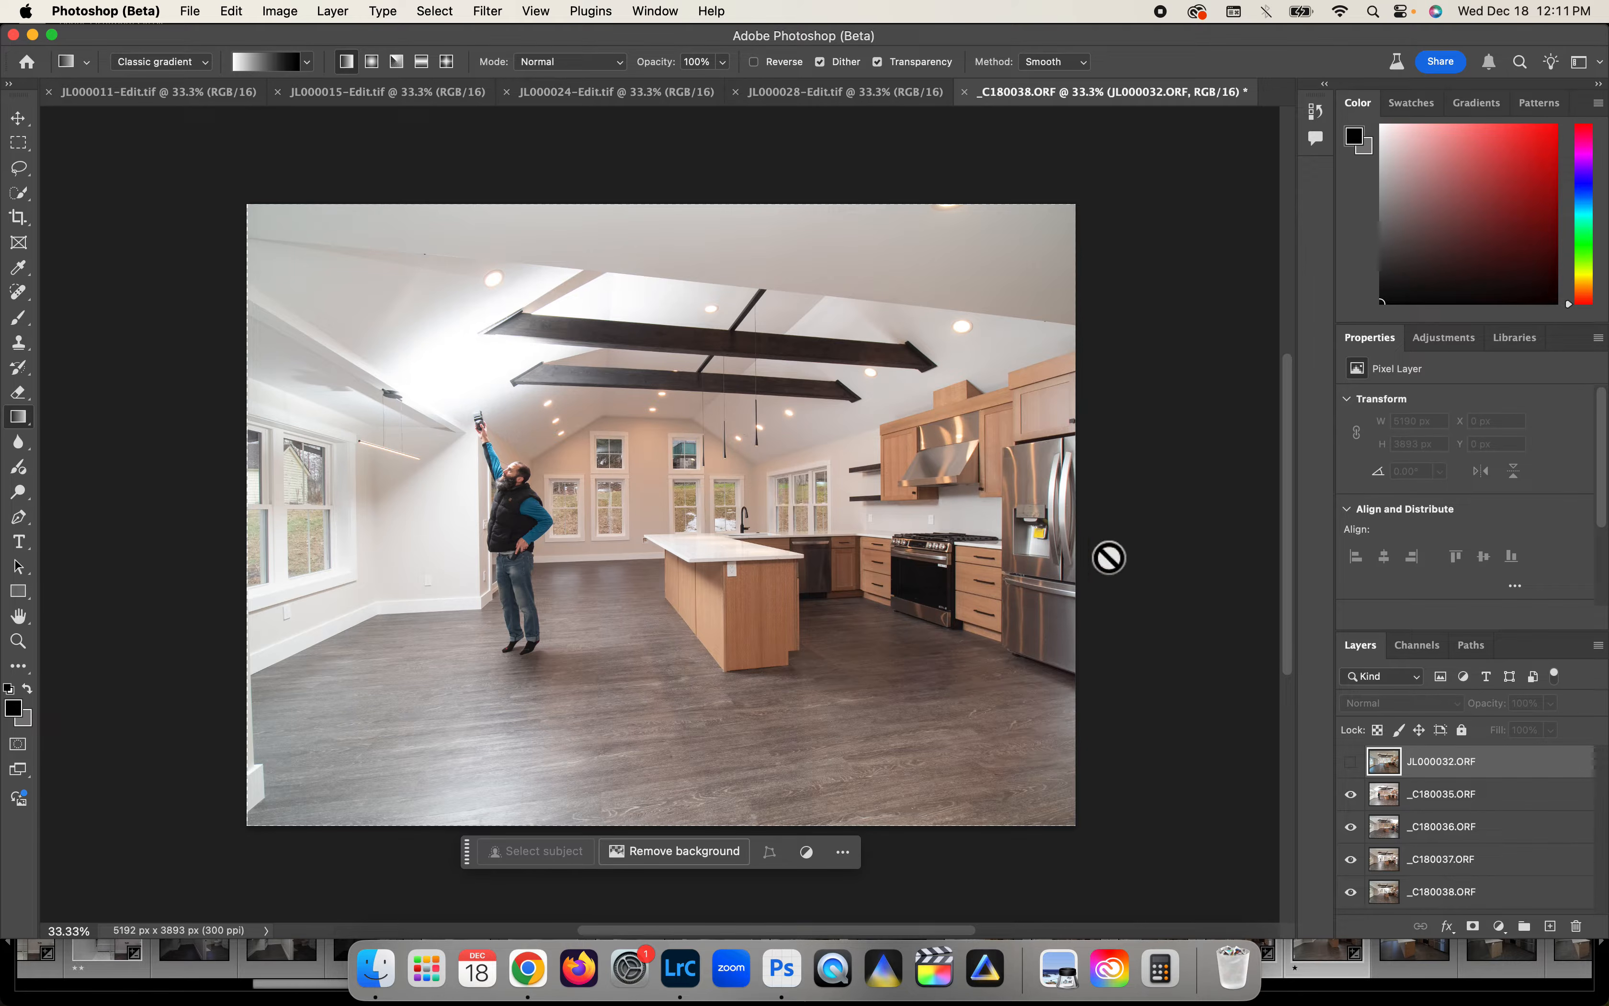
pyautogui.click(1351, 794)
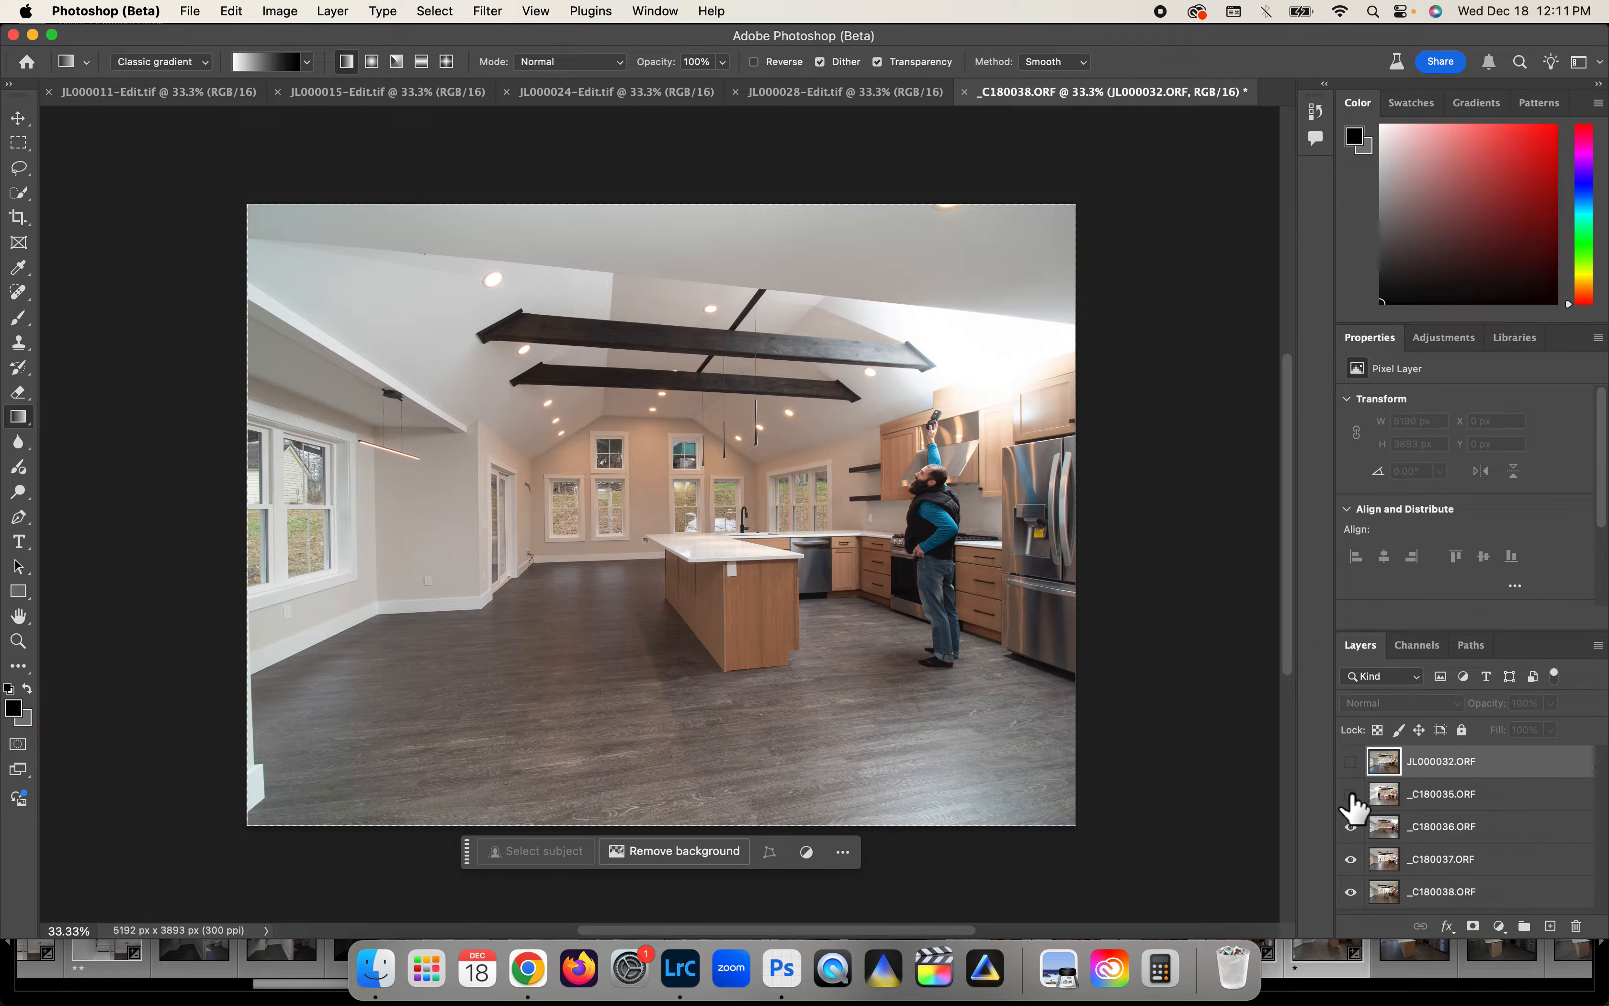
pyautogui.click(1351, 826)
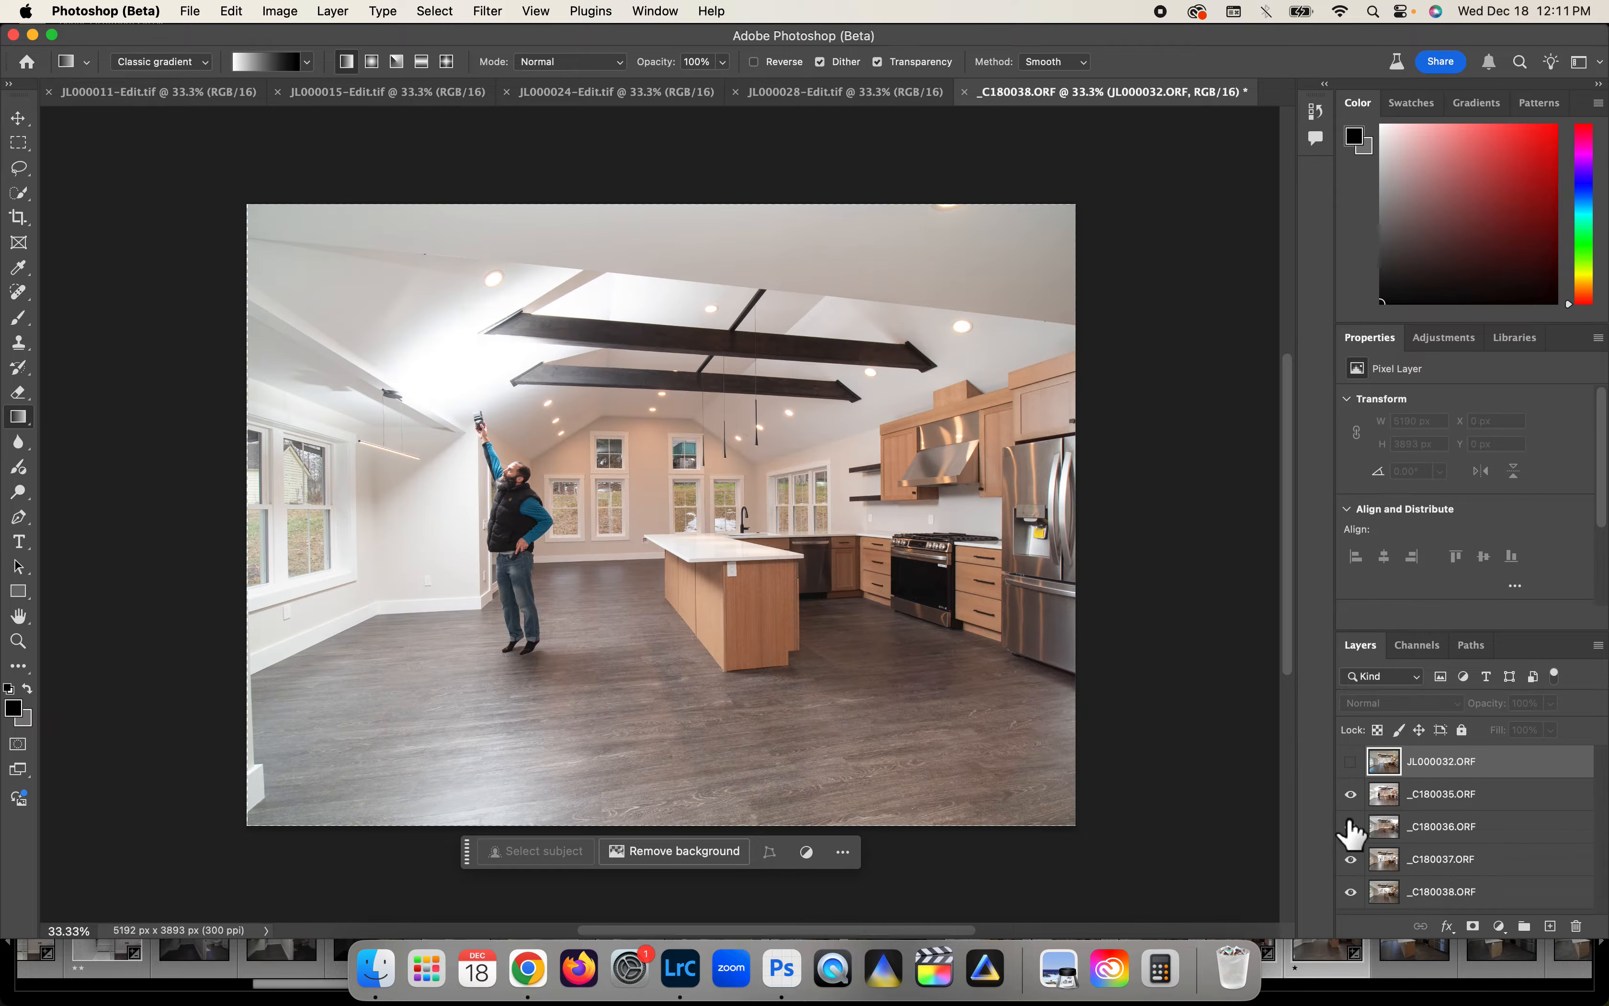
pyautogui.click(1350, 794)
pyautogui.click(1351, 826)
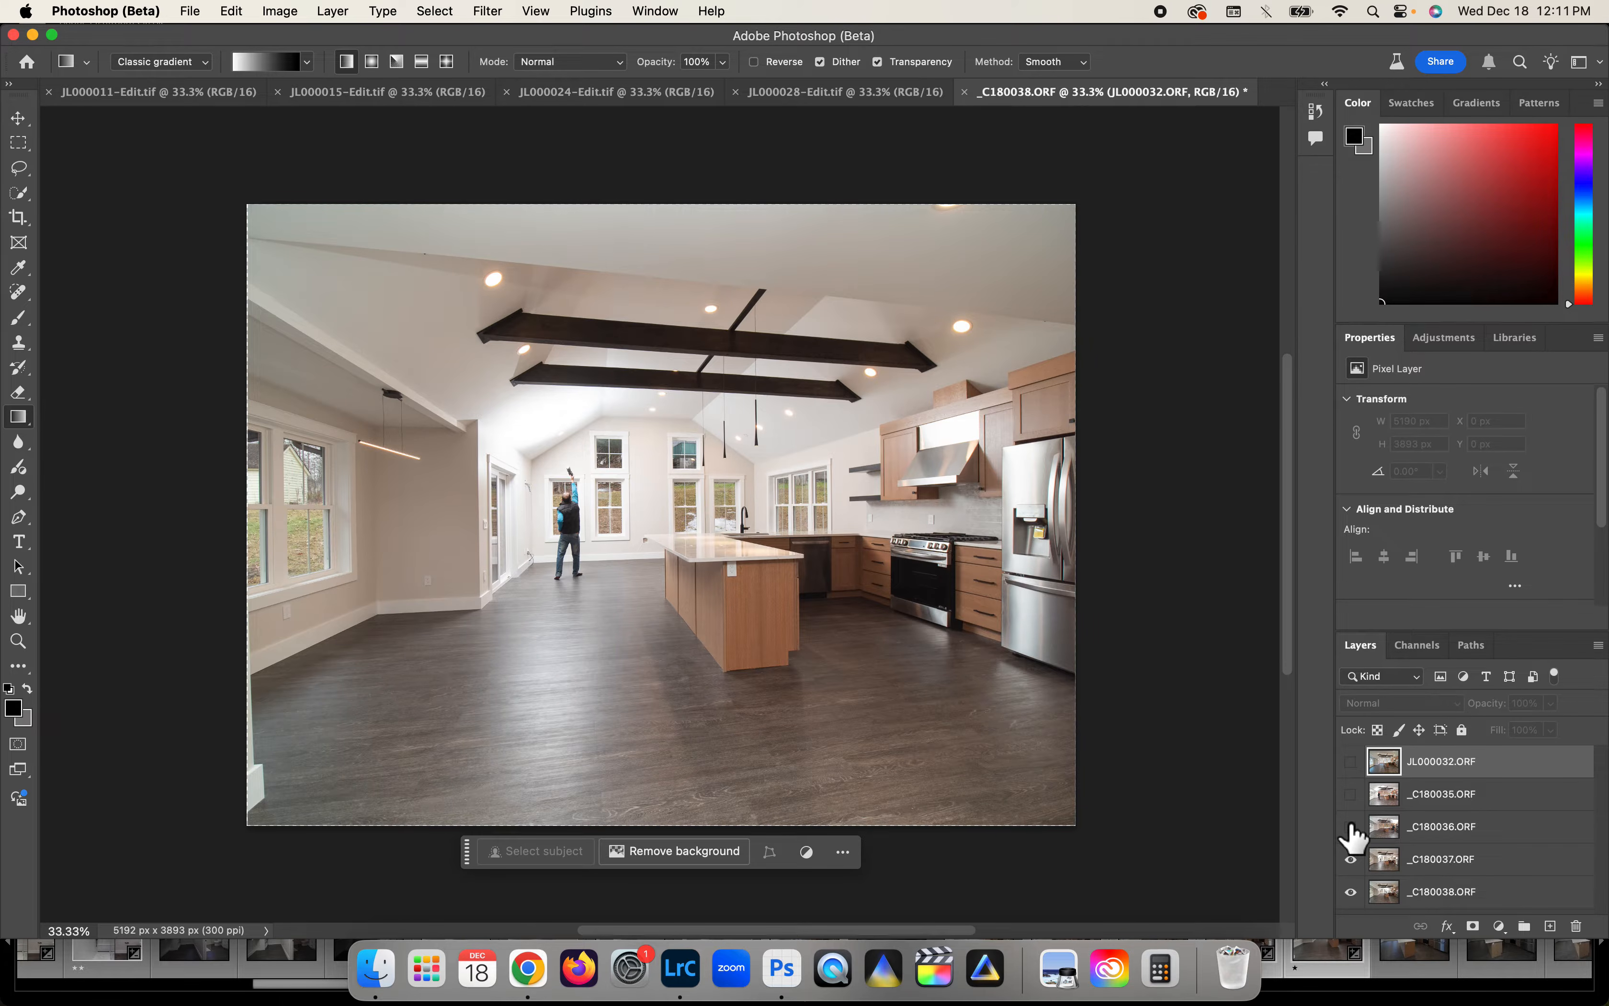
pyautogui.click(1349, 858)
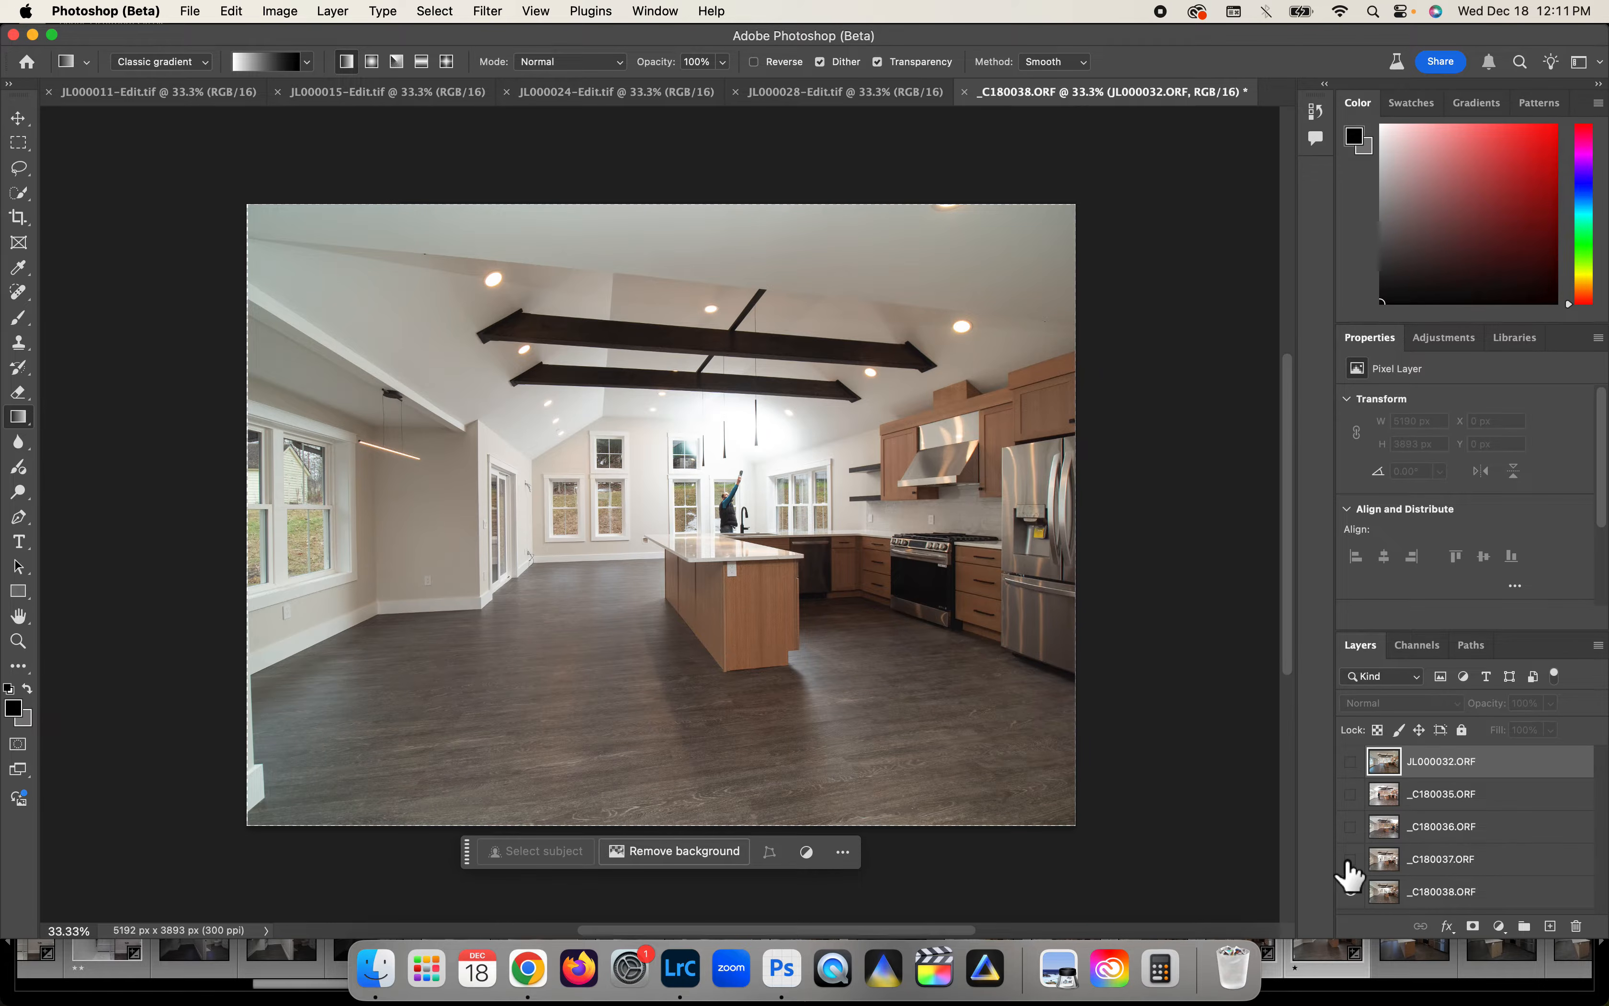
pyautogui.click(1351, 859)
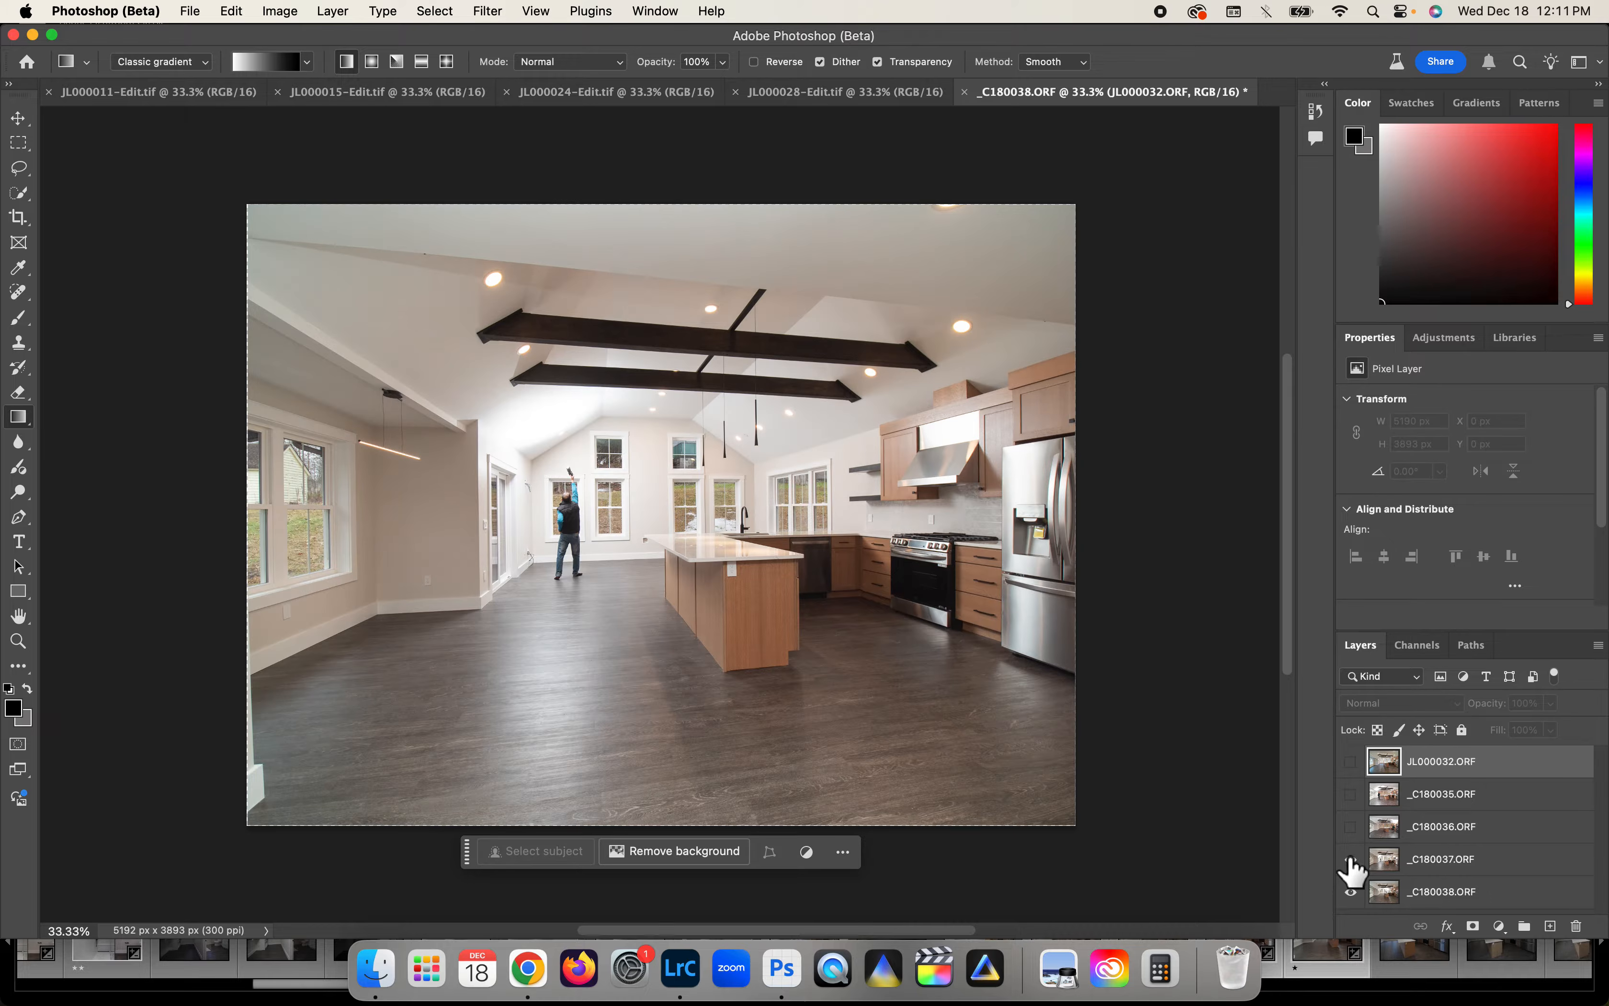
pyautogui.click(1350, 860)
pyautogui.click(1350, 860)
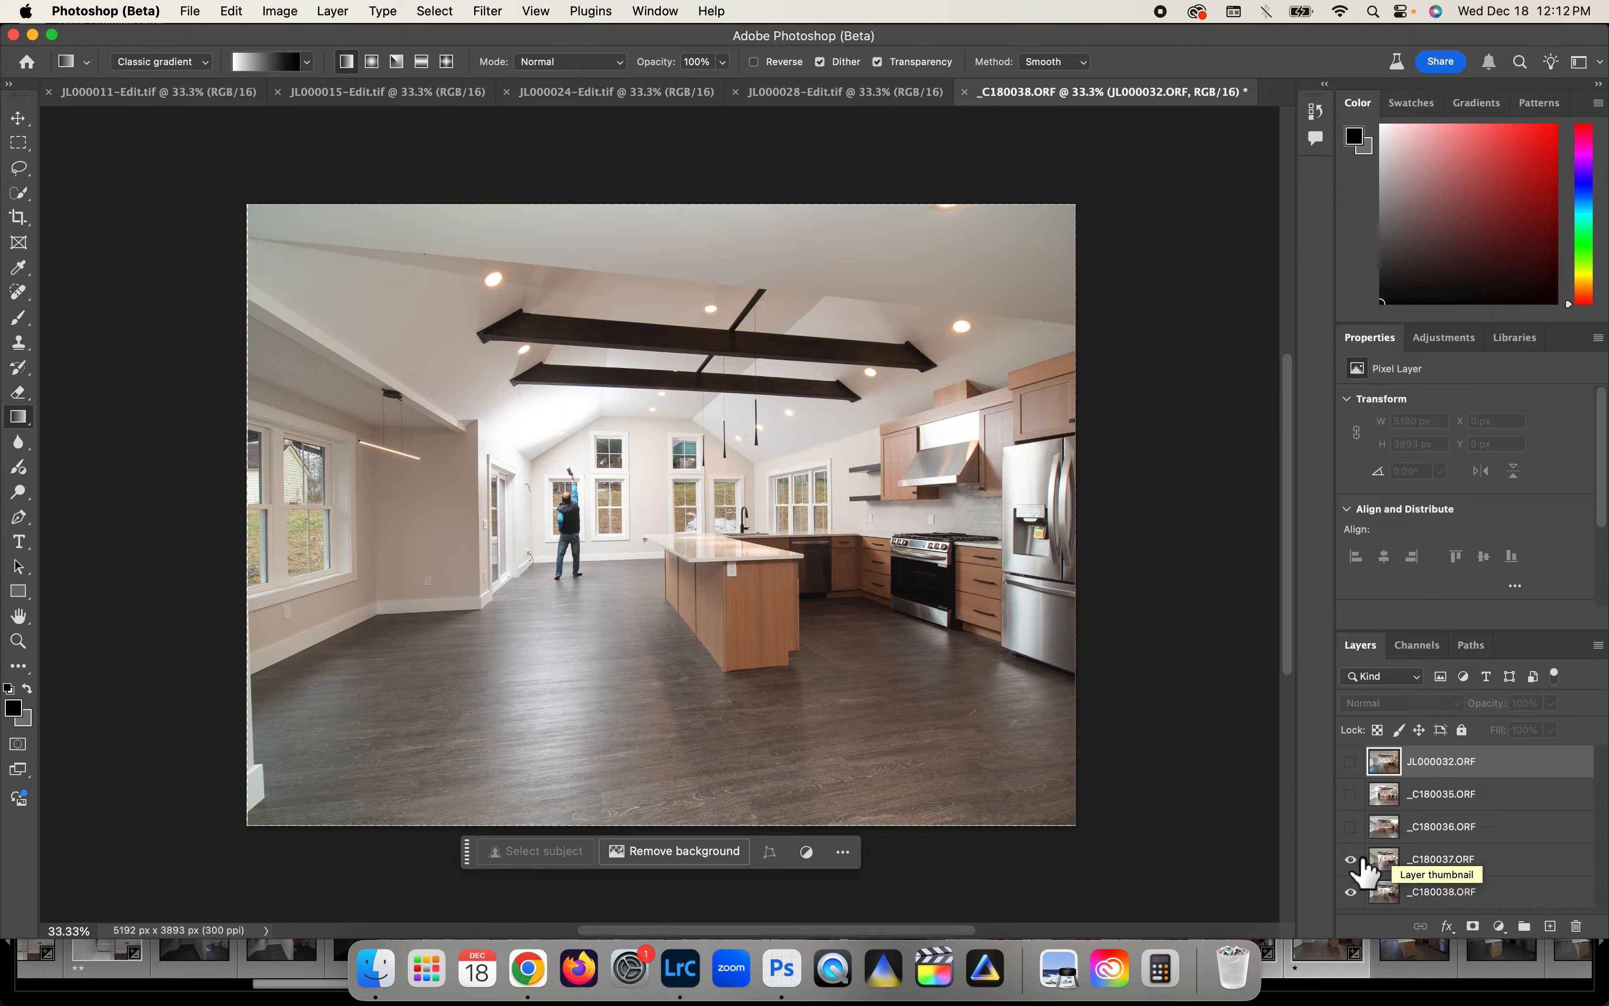
pyautogui.click(1351, 826)
pyautogui.click(1350, 794)
pyautogui.click(1351, 761)
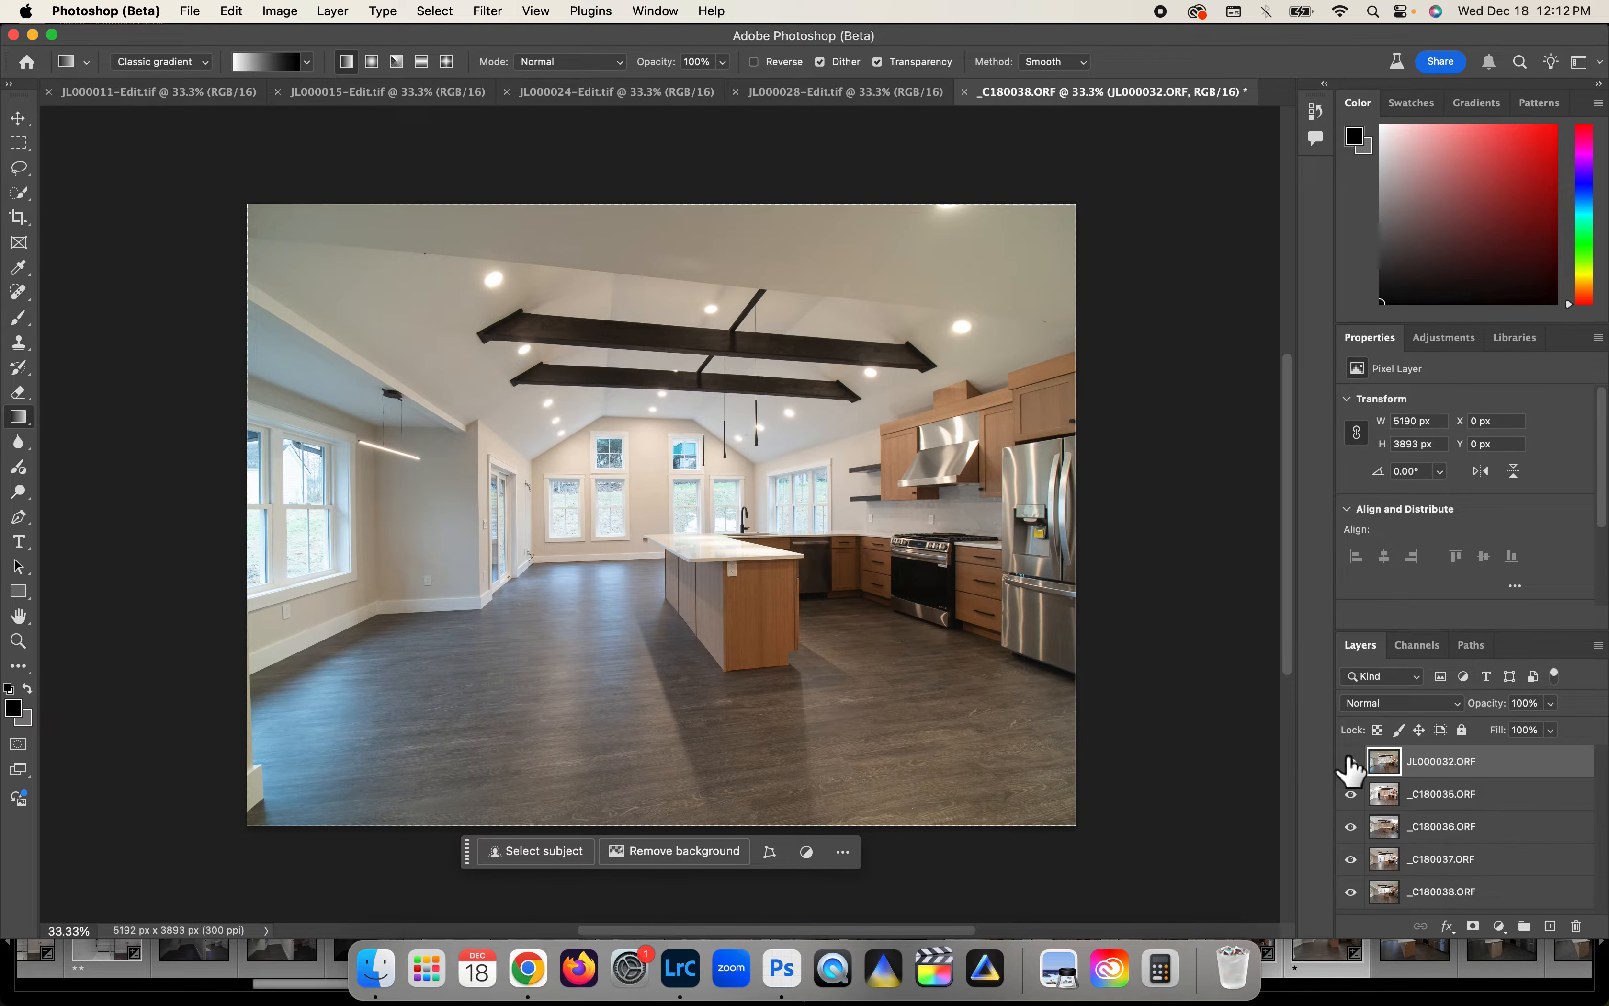
# - Hide the JL000032.ORF, _C180035.ORF and _C180036.ORF layers and compare _C180037.ORF with the layer beneath it
pyautogui.click(1351, 761)
pyautogui.click(1350, 793)
pyautogui.click(1351, 826)
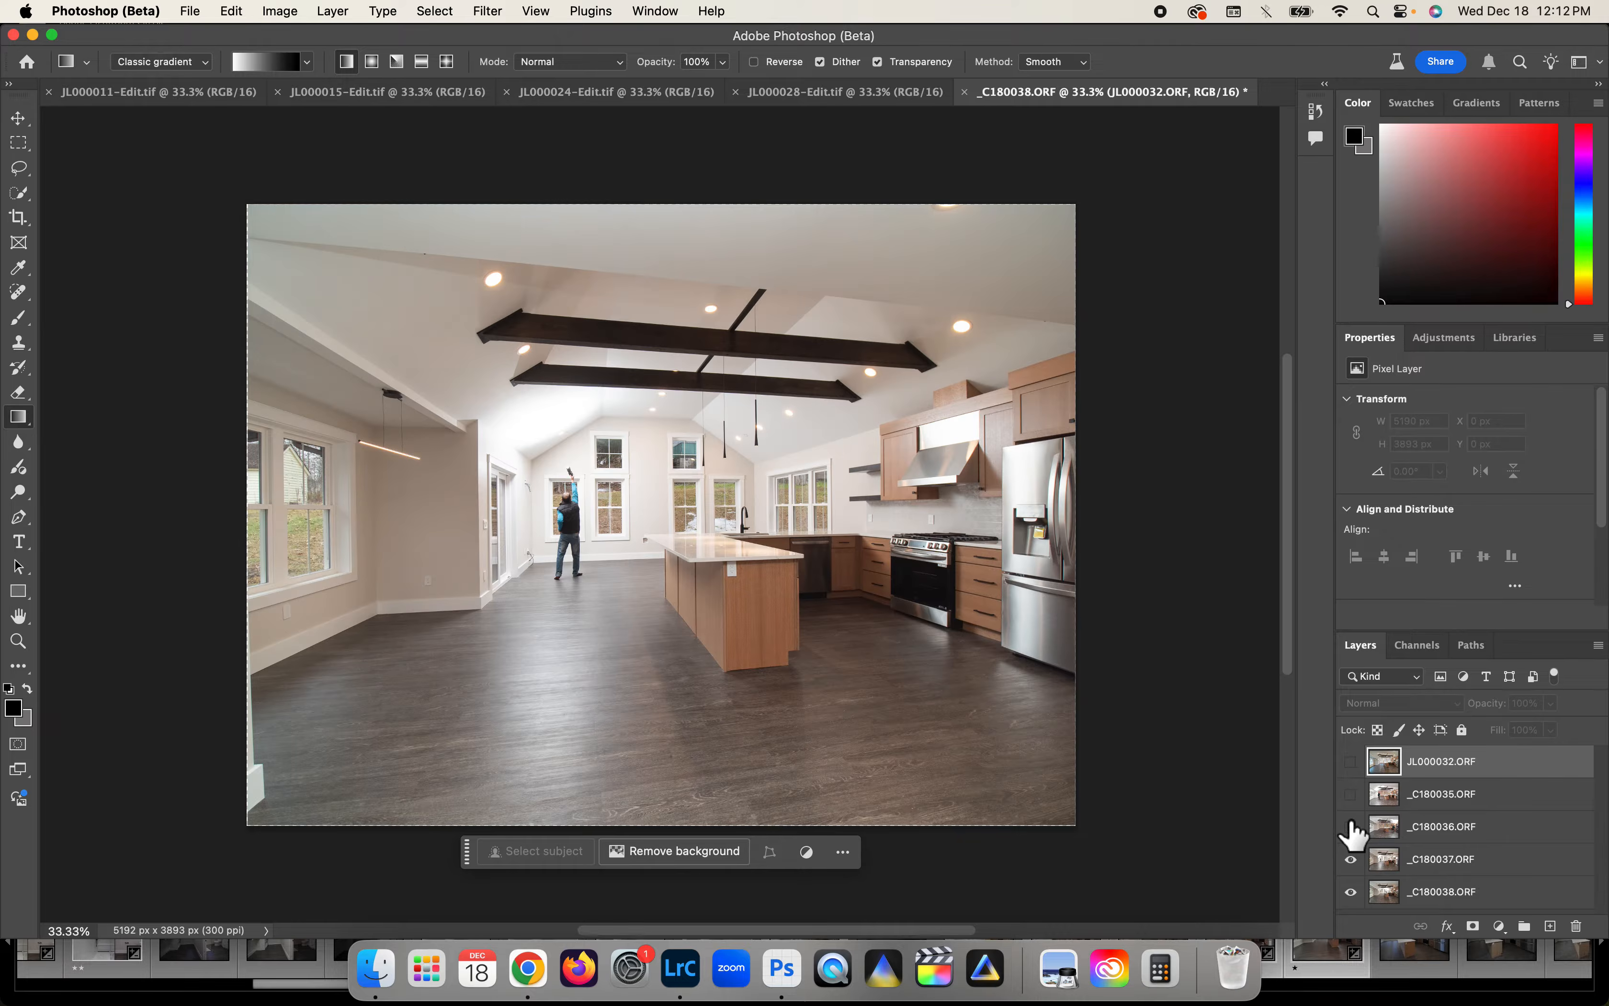
pyautogui.click(1350, 859)
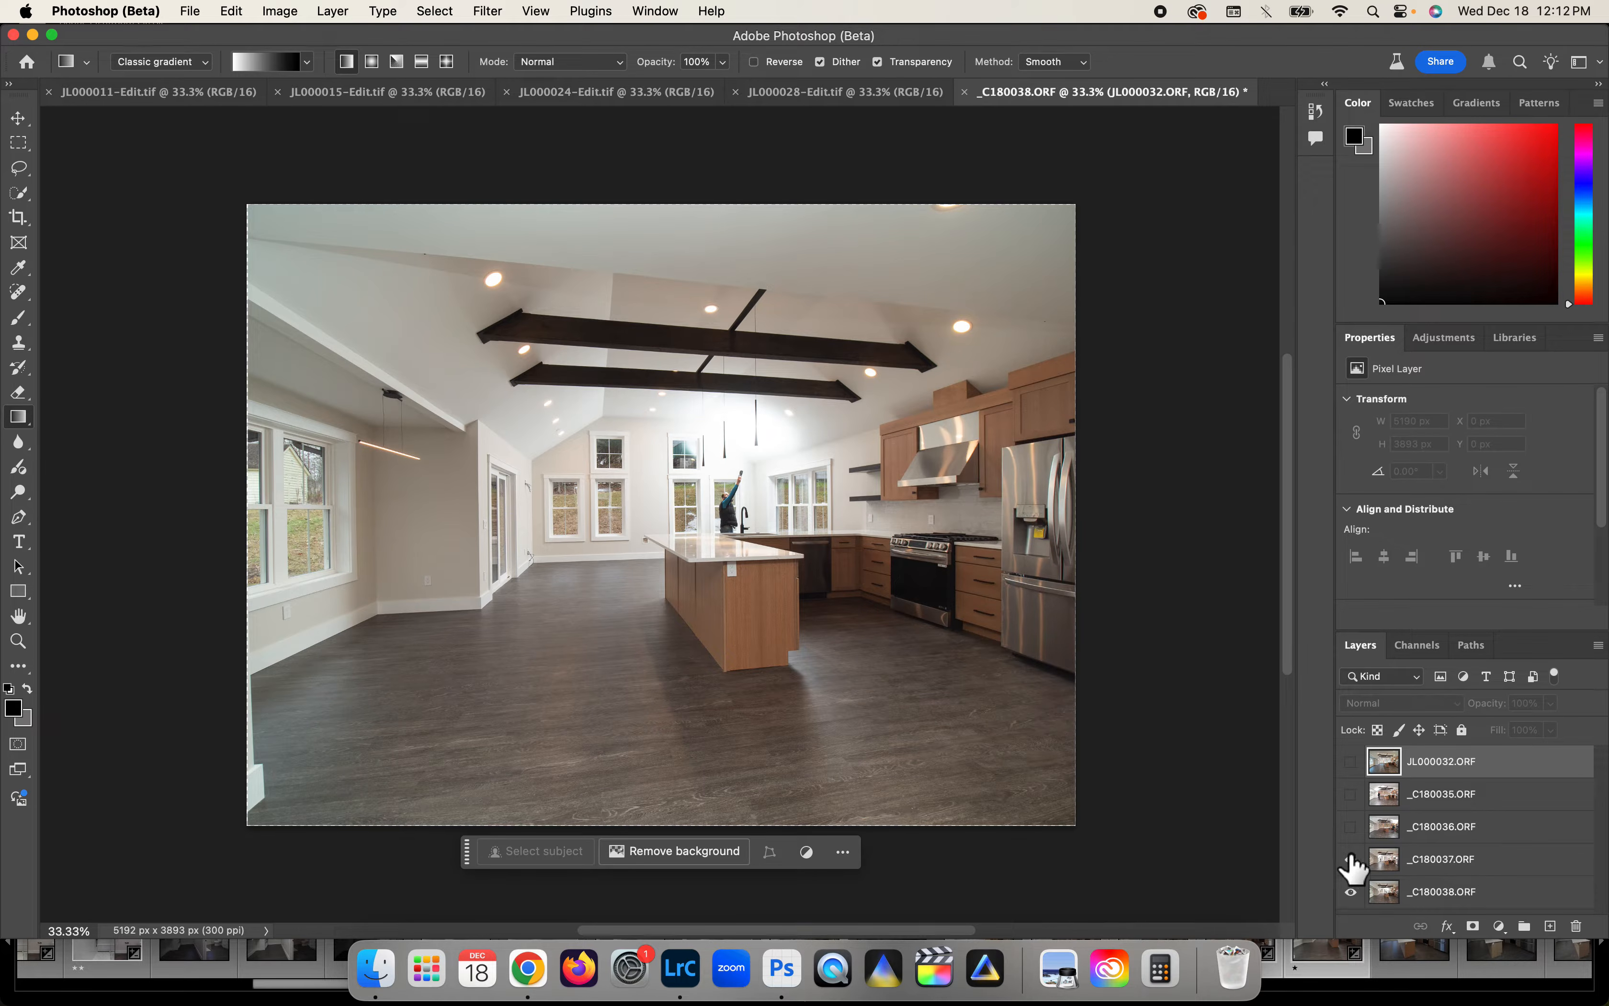
pyautogui.click(1351, 859)
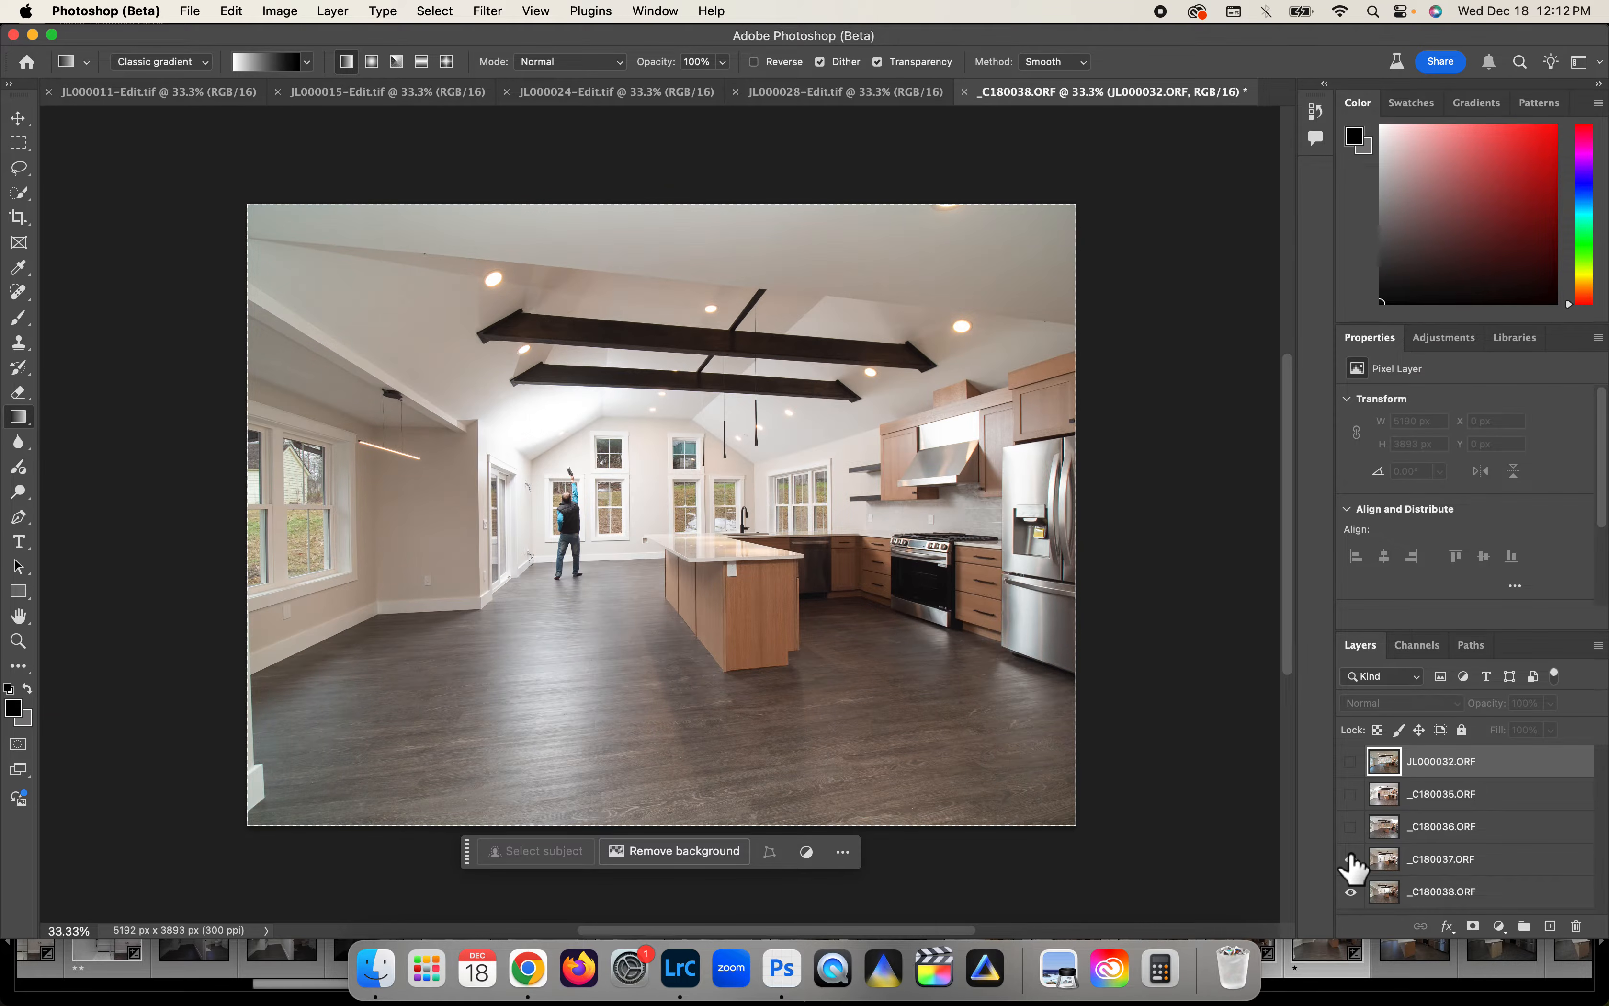
# - Add a black layer mask to _C180037.ORF, reveal its kitchen side with a gradient across the back windows, and compare before and after
pyautogui.click(1466, 864)
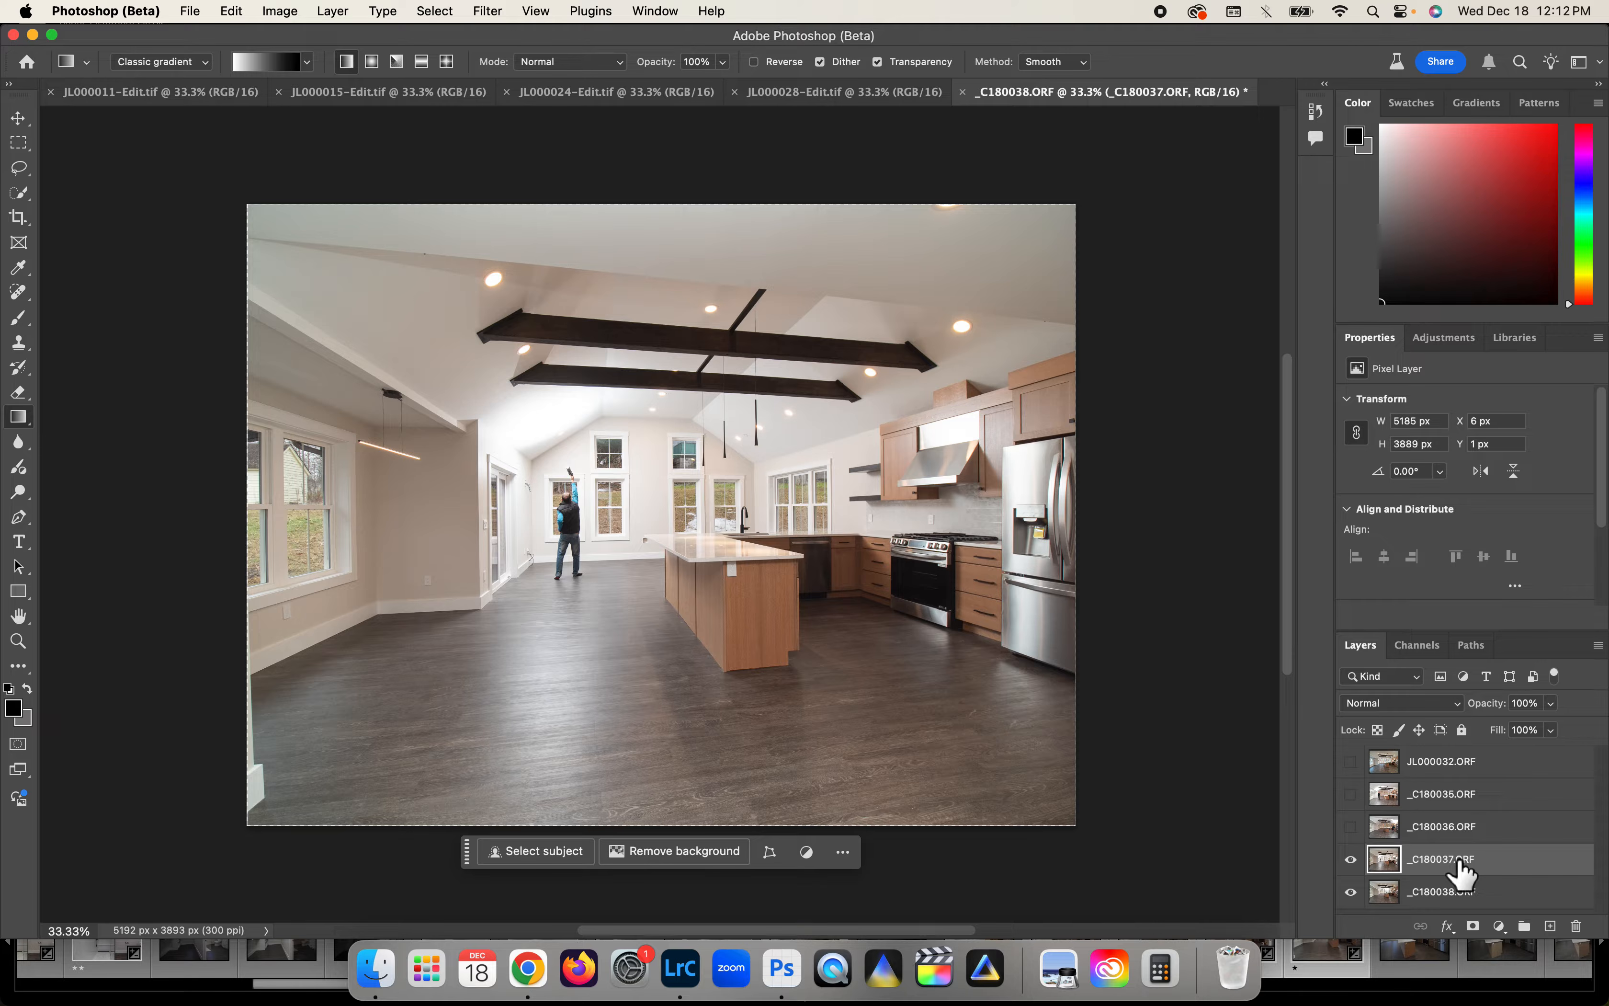
pyautogui.keyDown('alt'); pyautogui.click(1472, 927); pyautogui.keyUp('alt')
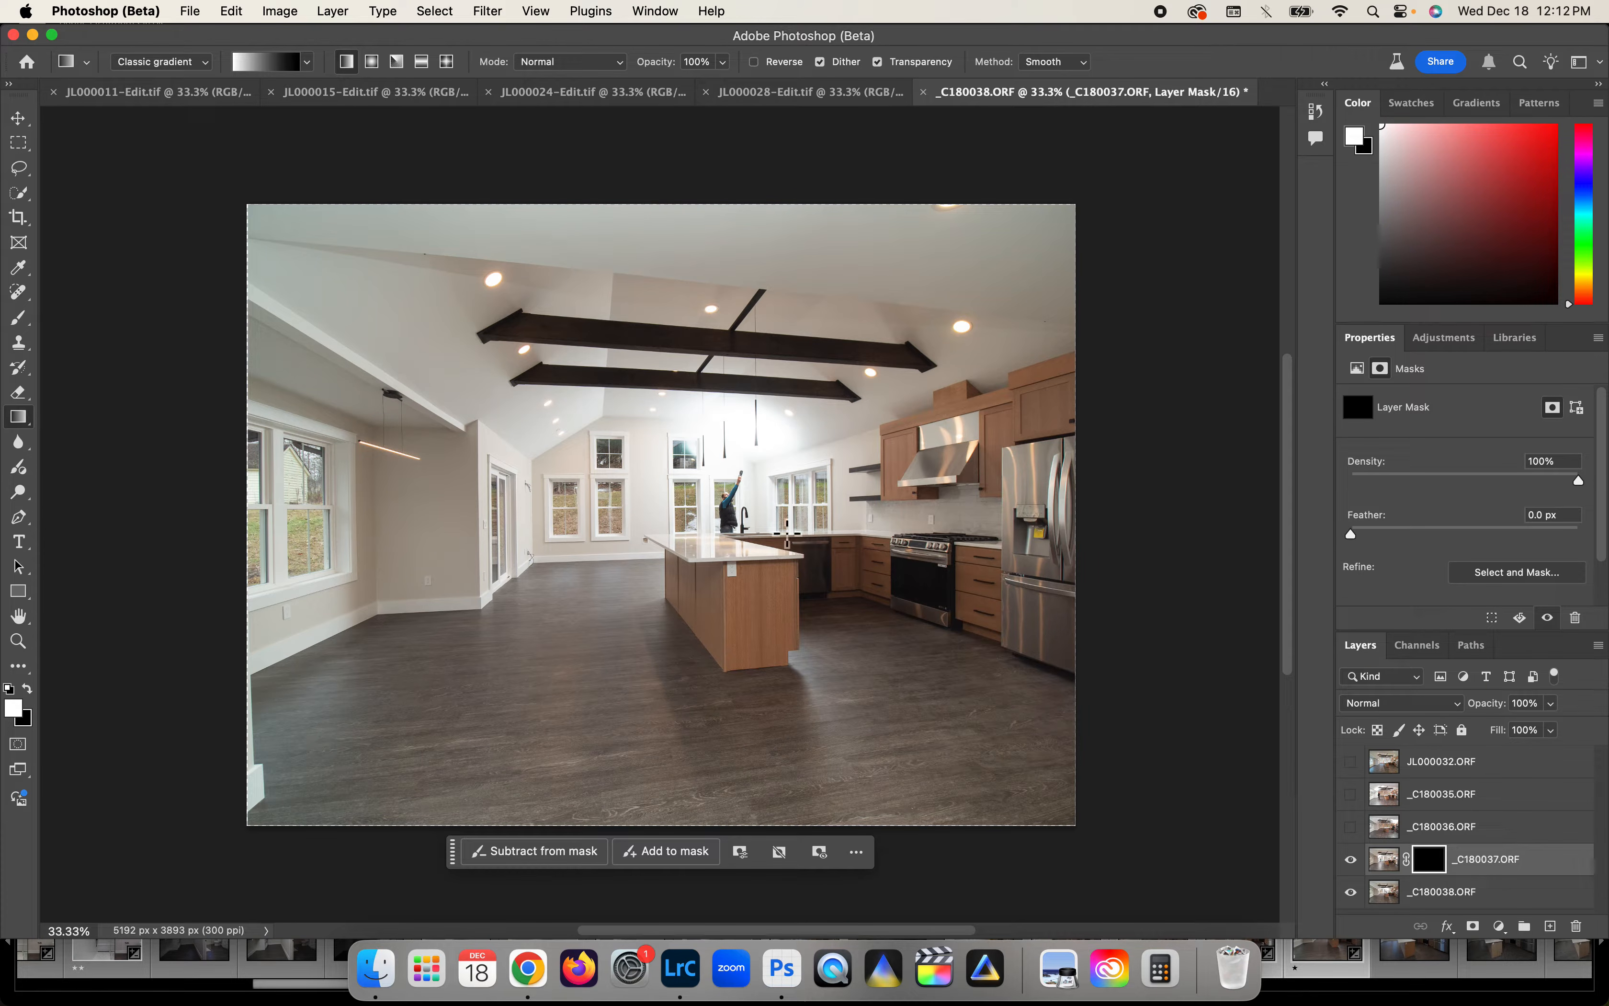
pyautogui.moveTo(18, 417)
pyautogui.mouseDown()
pyautogui.moveTo(81, 422)
pyautogui.moveTo(47, 419)
pyautogui.mouseUp()
pyautogui.moveTo(617, 483); pyautogui.dragTo(572, 498)
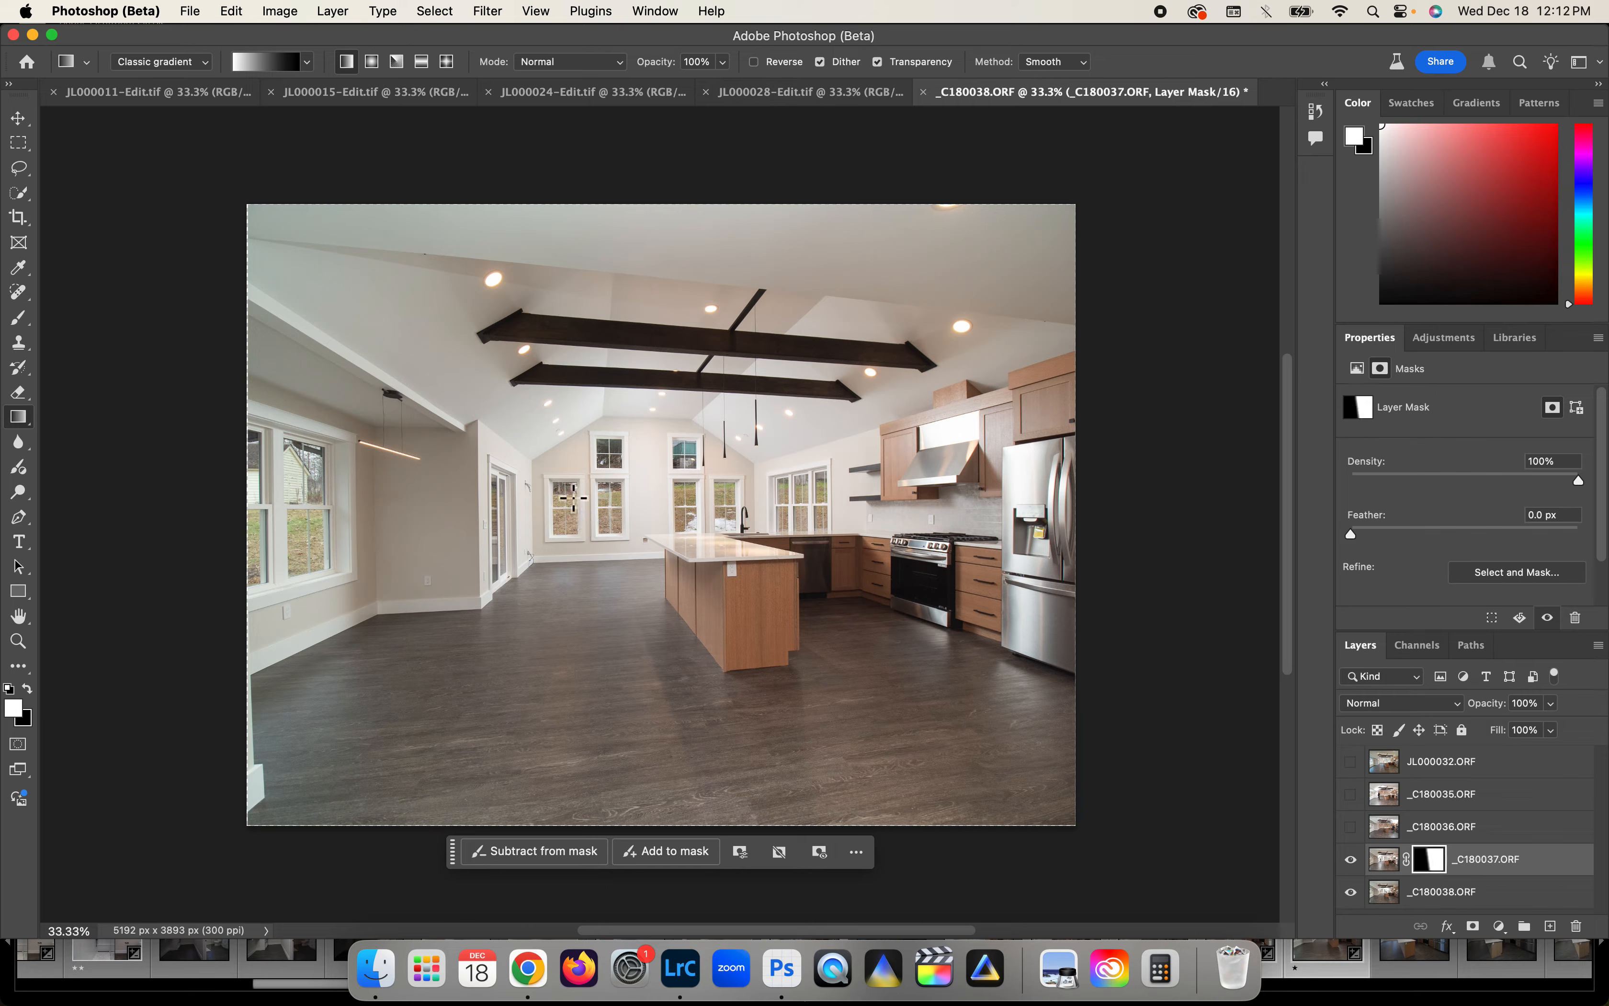
pyautogui.click(1351, 858)
pyautogui.click(1351, 859)
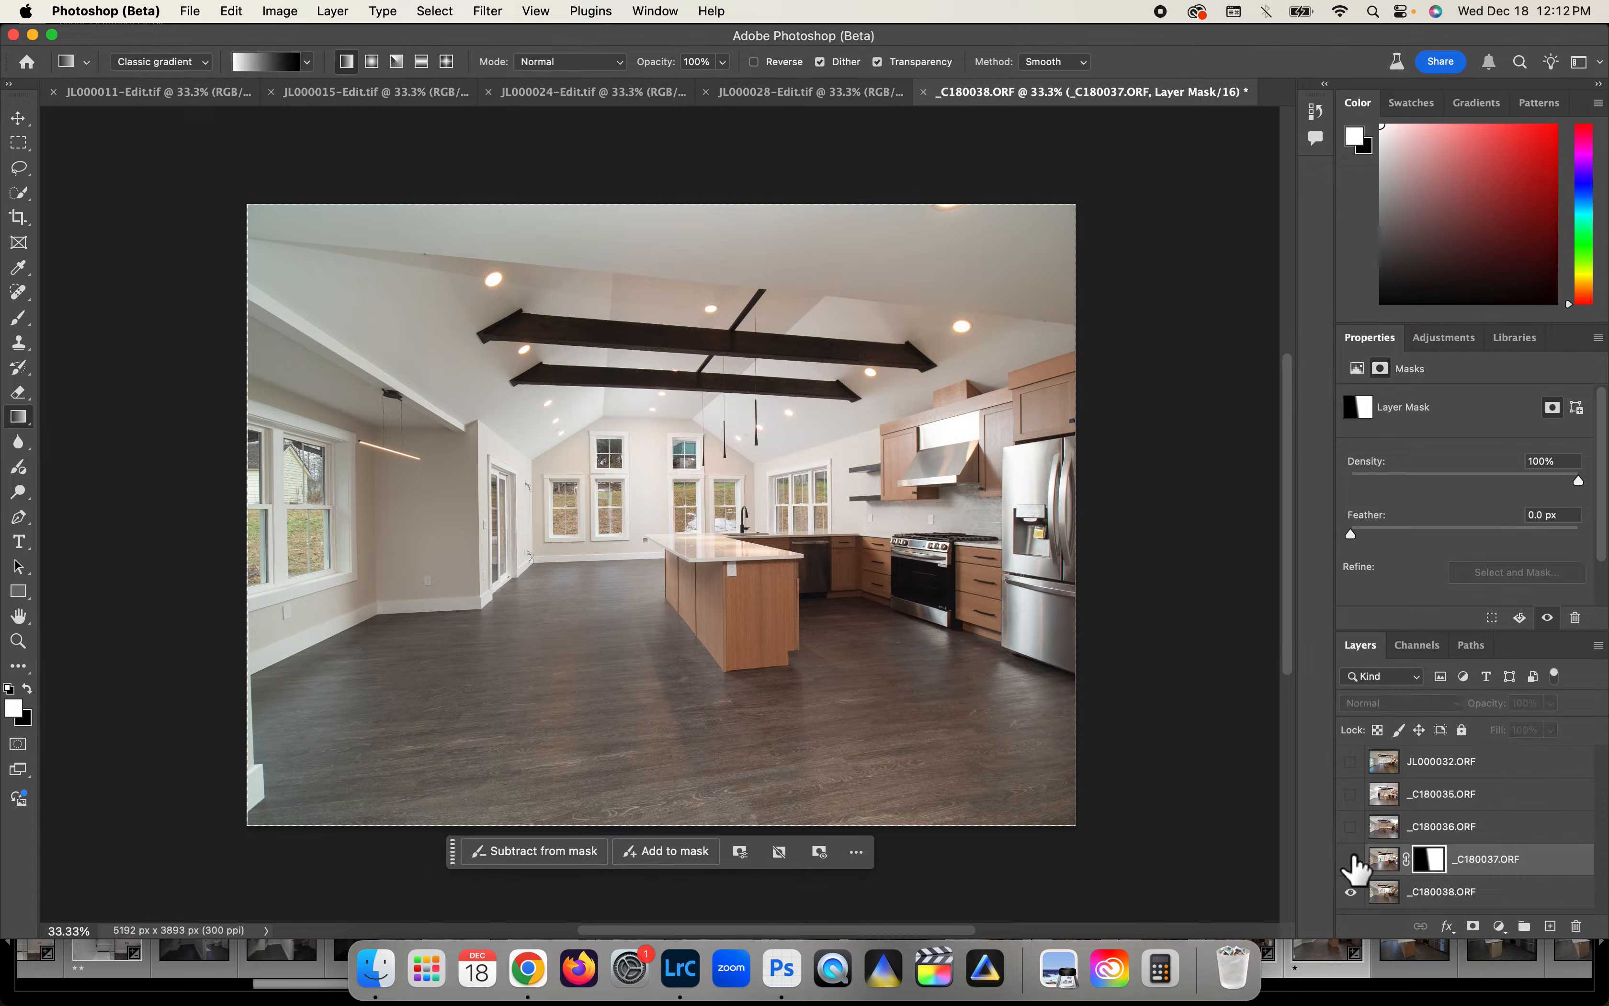
pyautogui.click(1351, 858)
pyautogui.click(1351, 858)
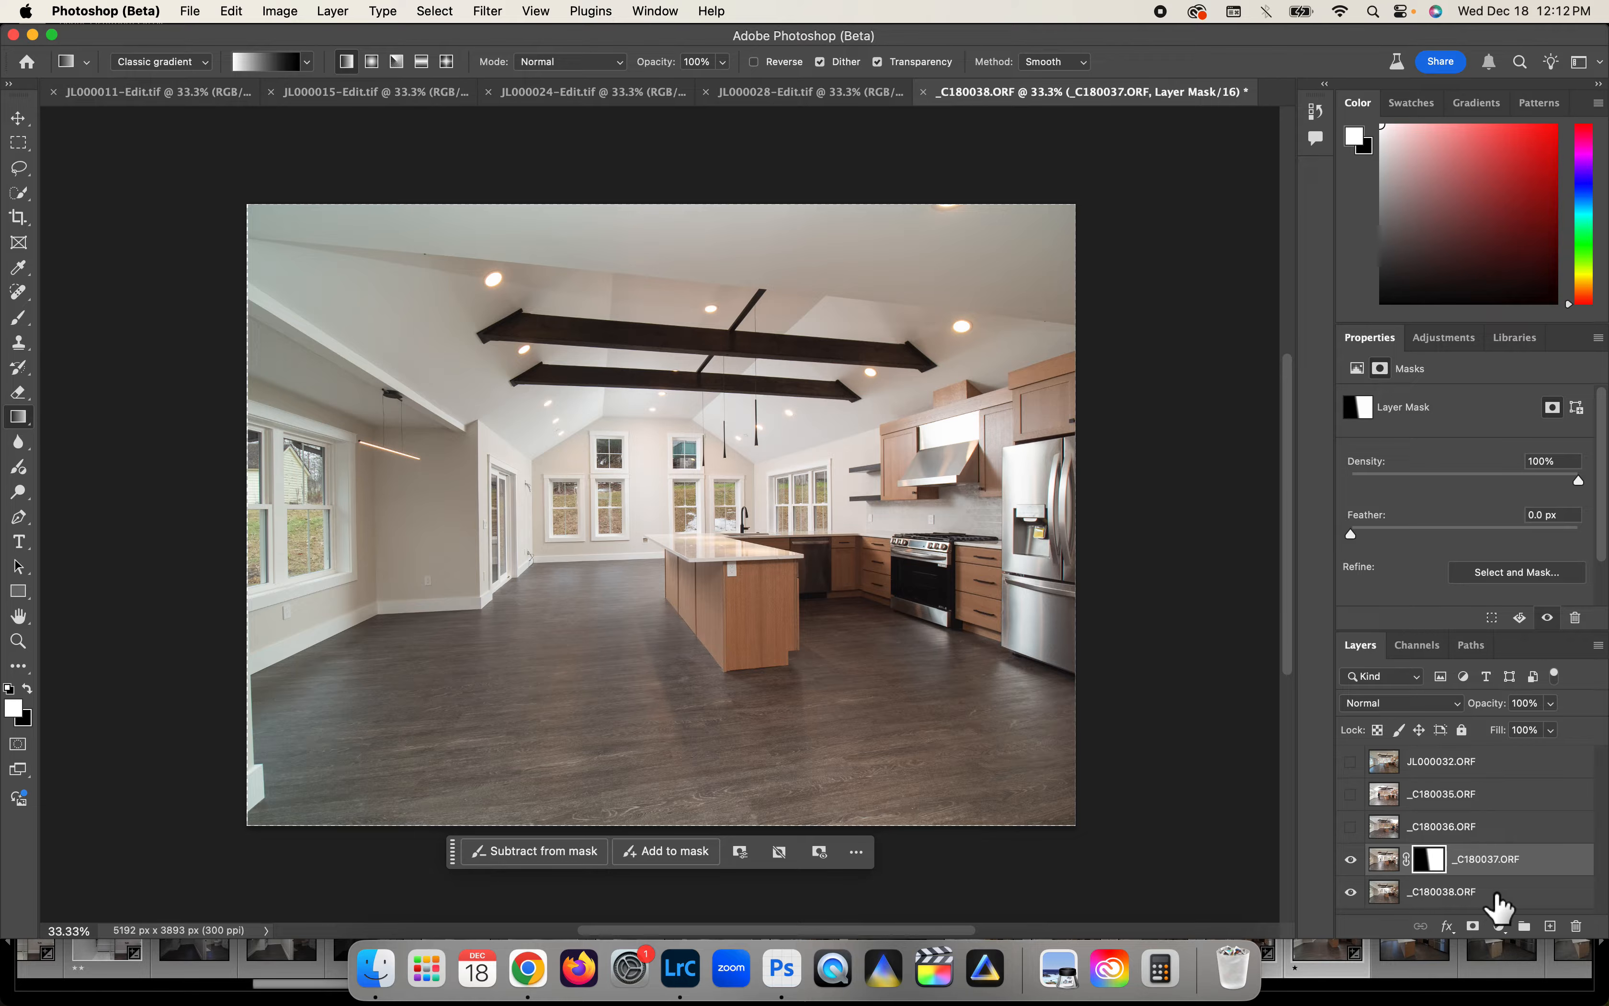
# - Merge the masked _C180037.ORF layer with the _C180038.ORF layer
pyautogui.click(1496, 893)
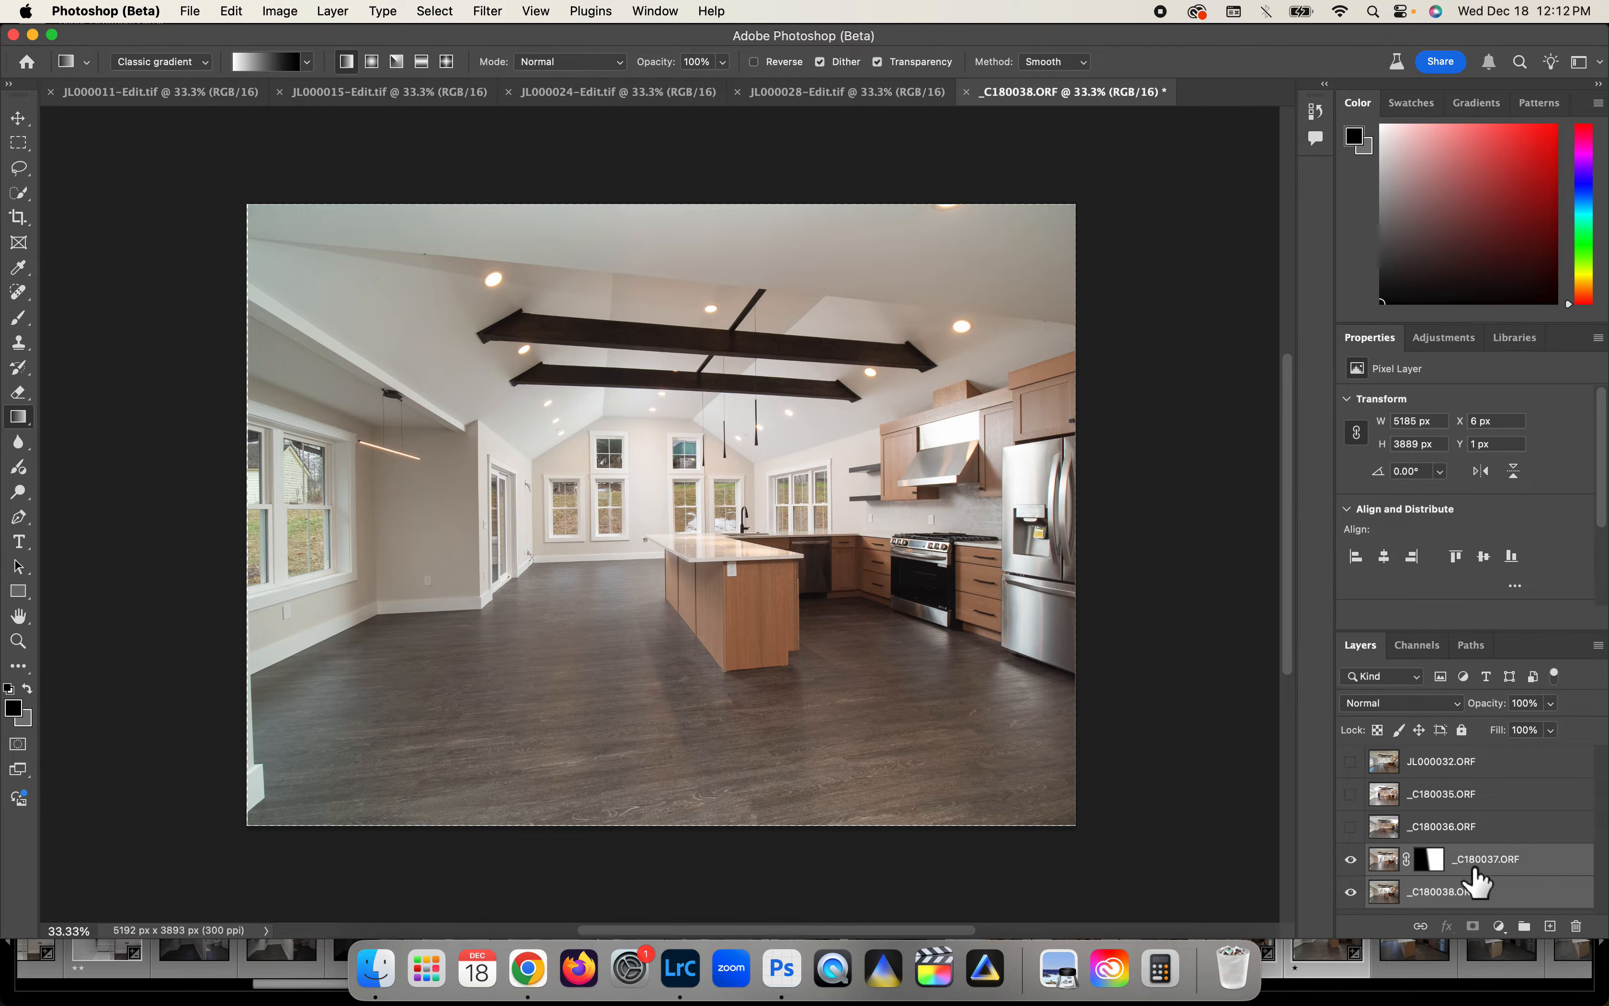
pyautogui.rightClick(1476, 871)
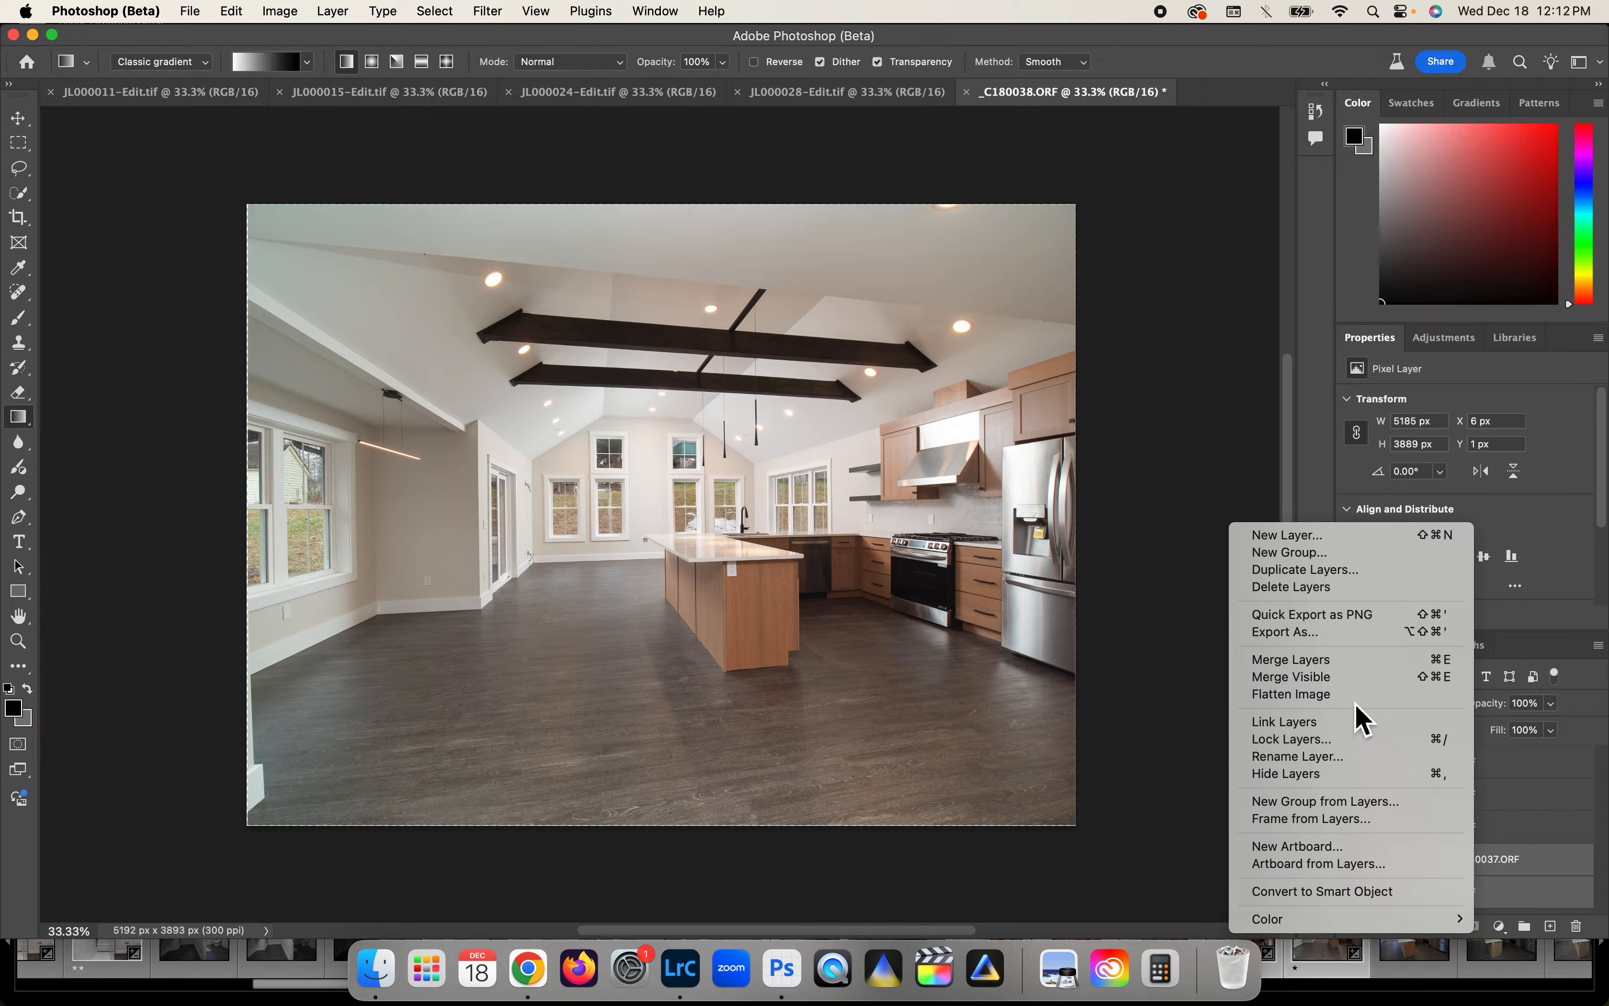
pyautogui.click(1317, 667)
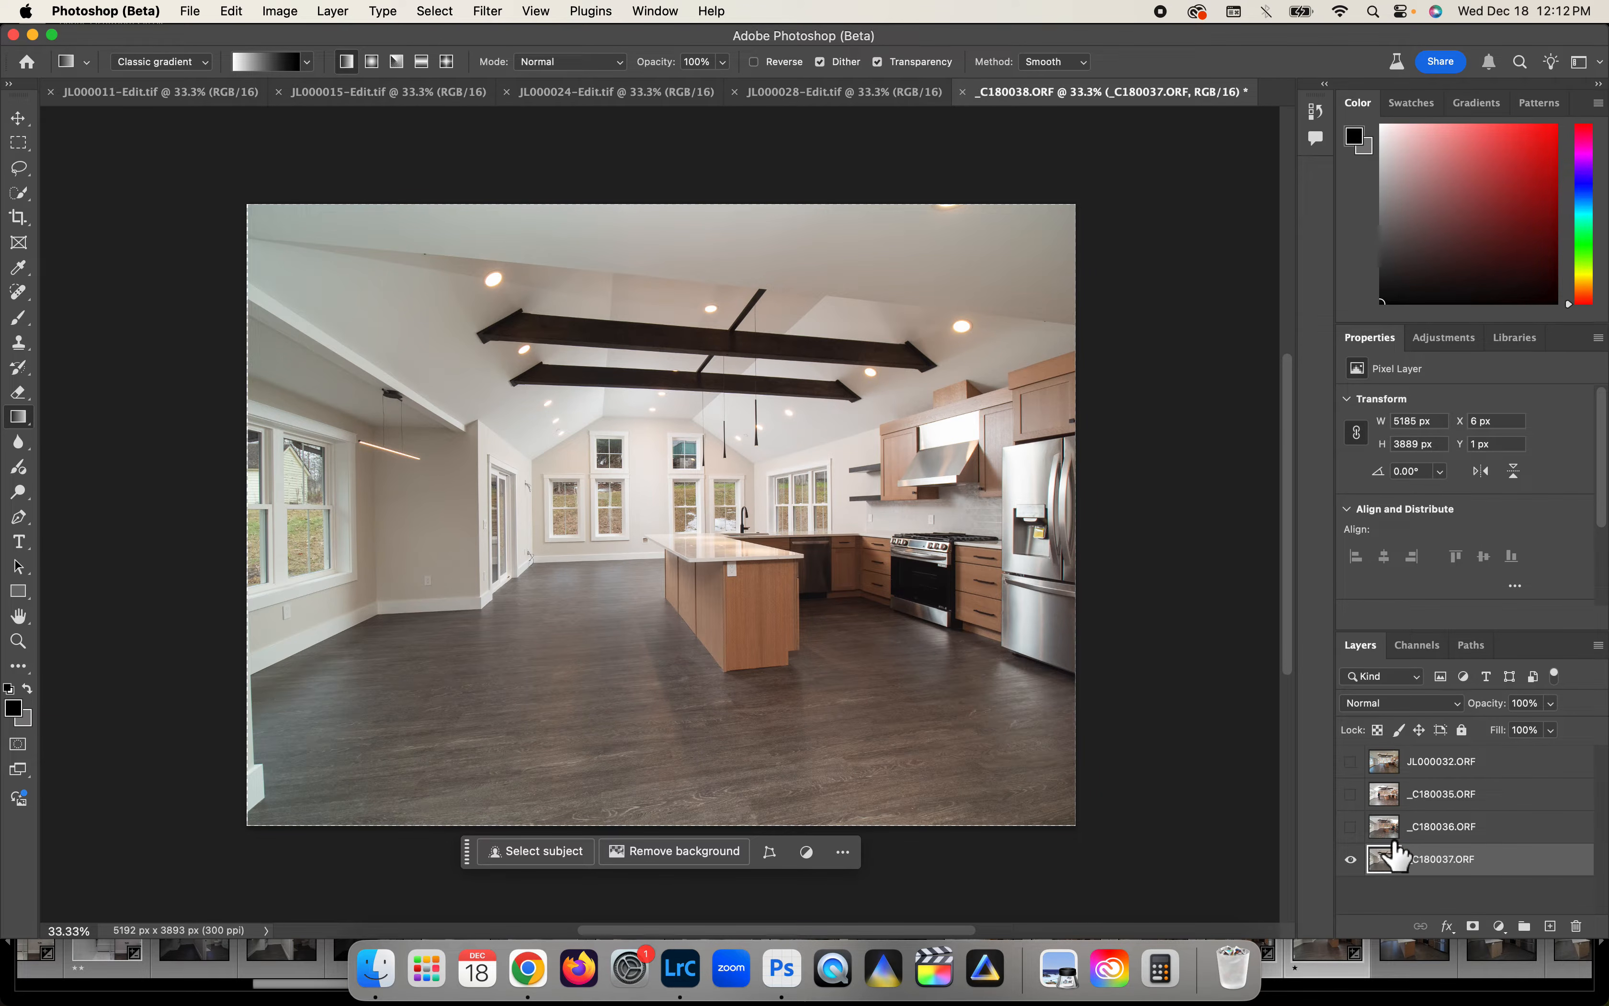
# - Show the _C180036.ORF and _C180035.ORF layers again and compare their exposures by toggling their visibility
pyautogui.click(1350, 826)
pyautogui.click(1350, 795)
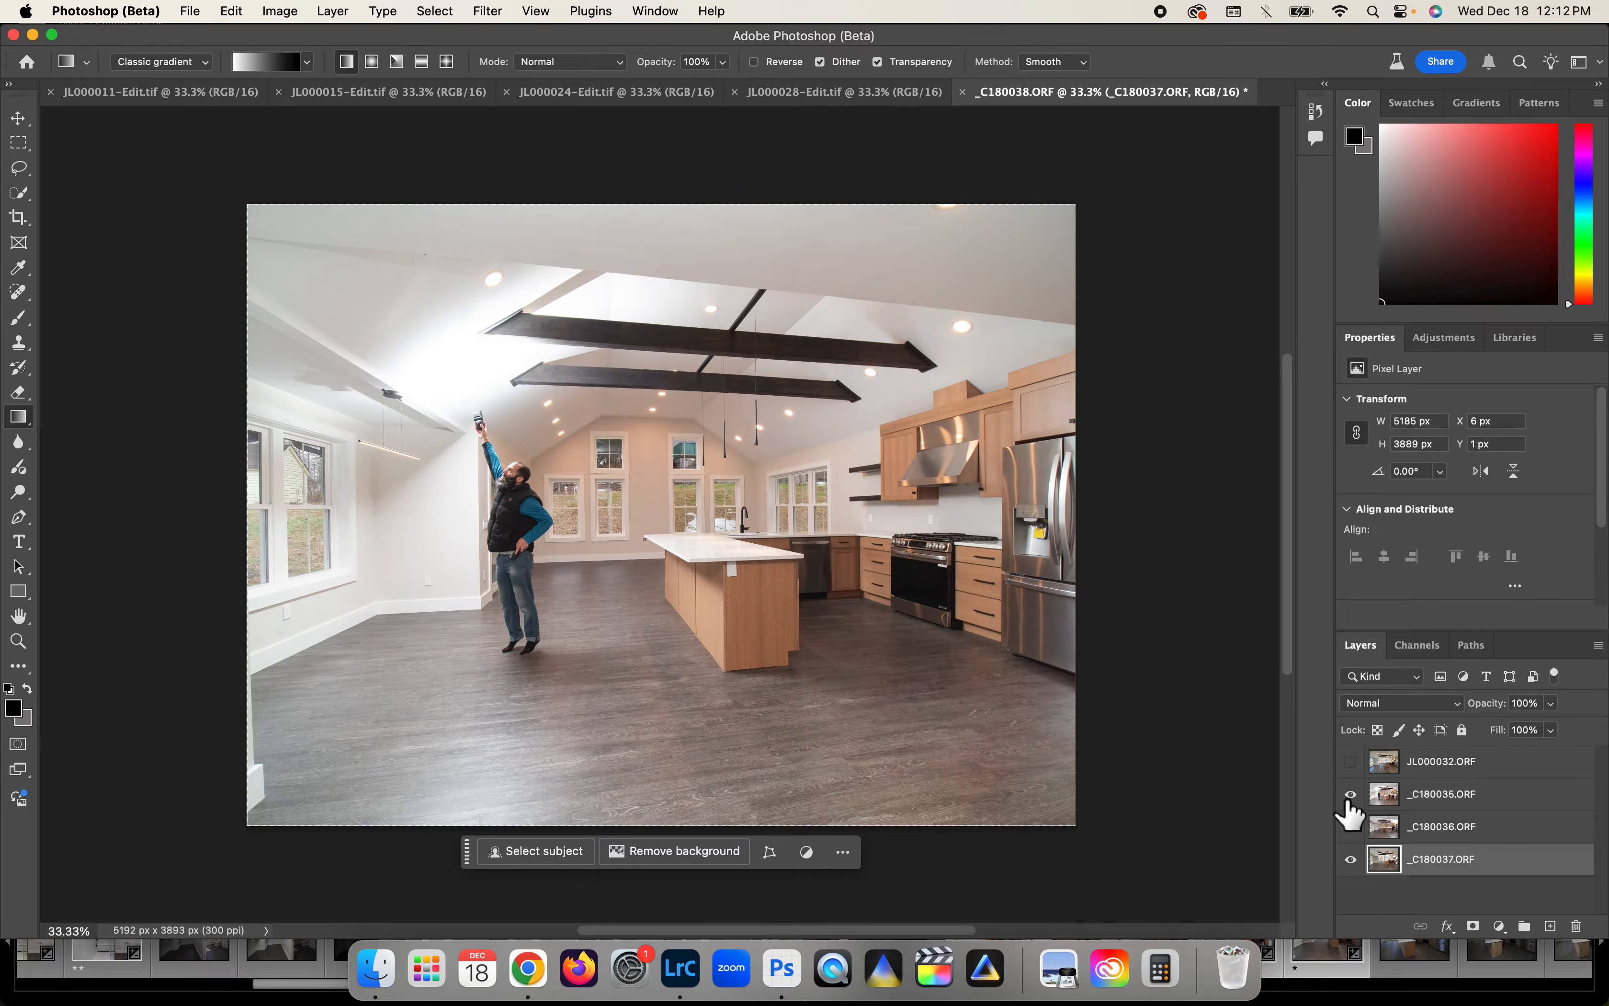
pyautogui.click(1350, 795)
pyautogui.click(1350, 795)
pyautogui.click(1350, 795)
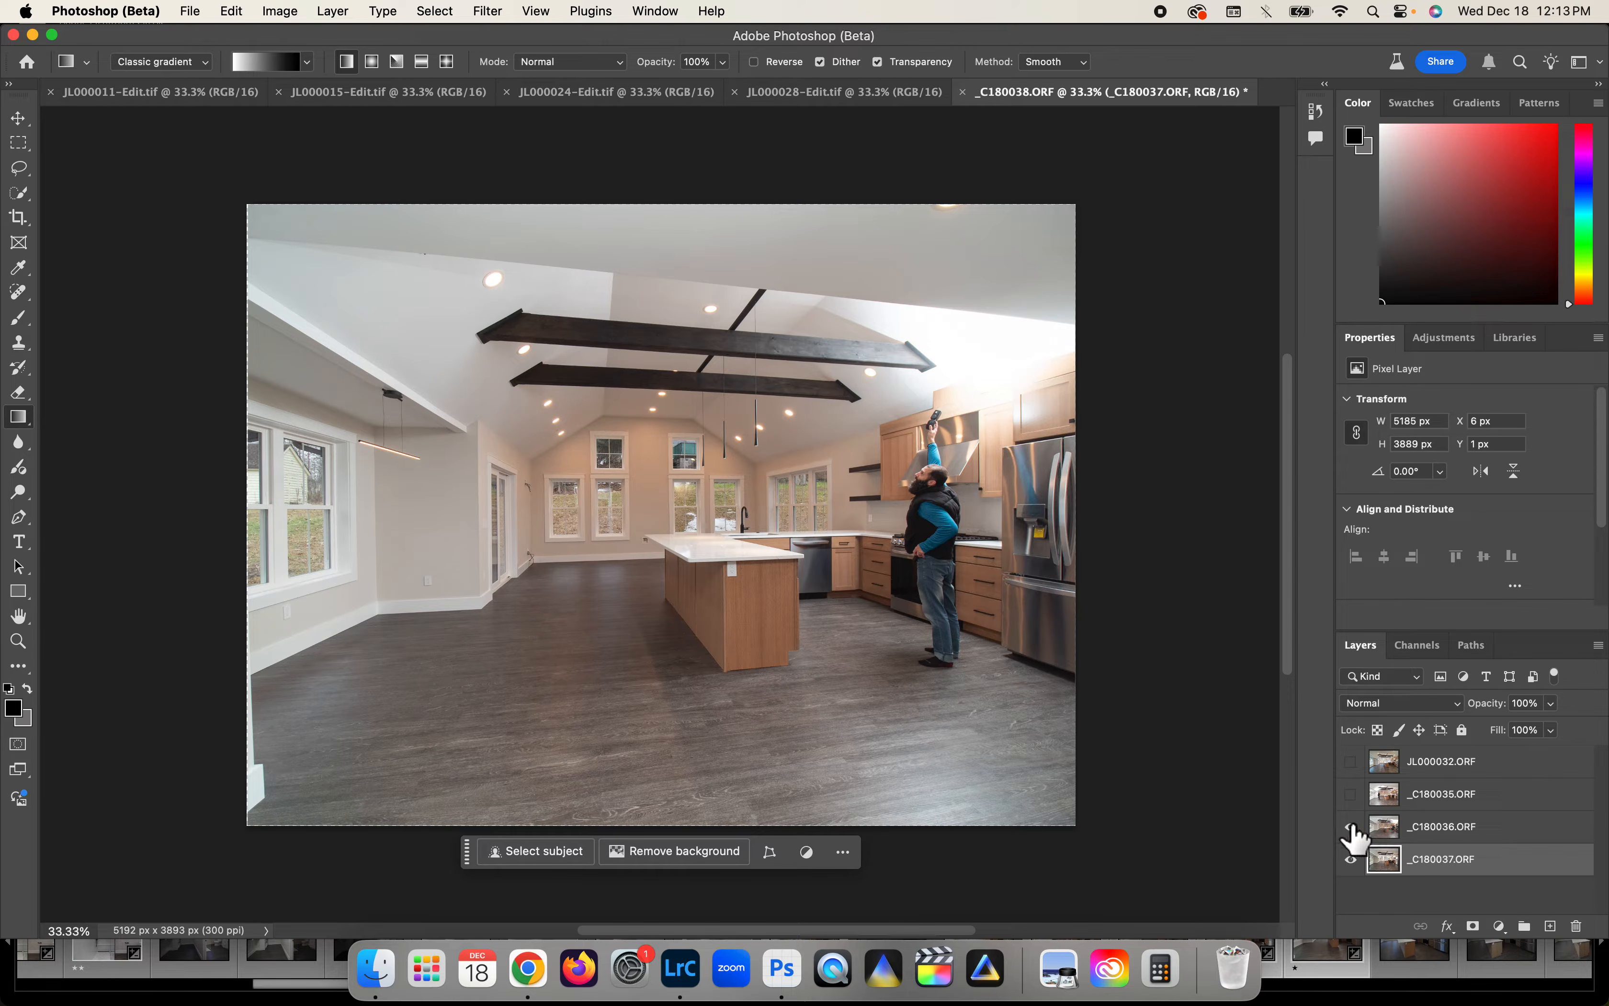
pyautogui.click(1351, 827)
pyautogui.click(1463, 833)
pyautogui.click(1351, 827)
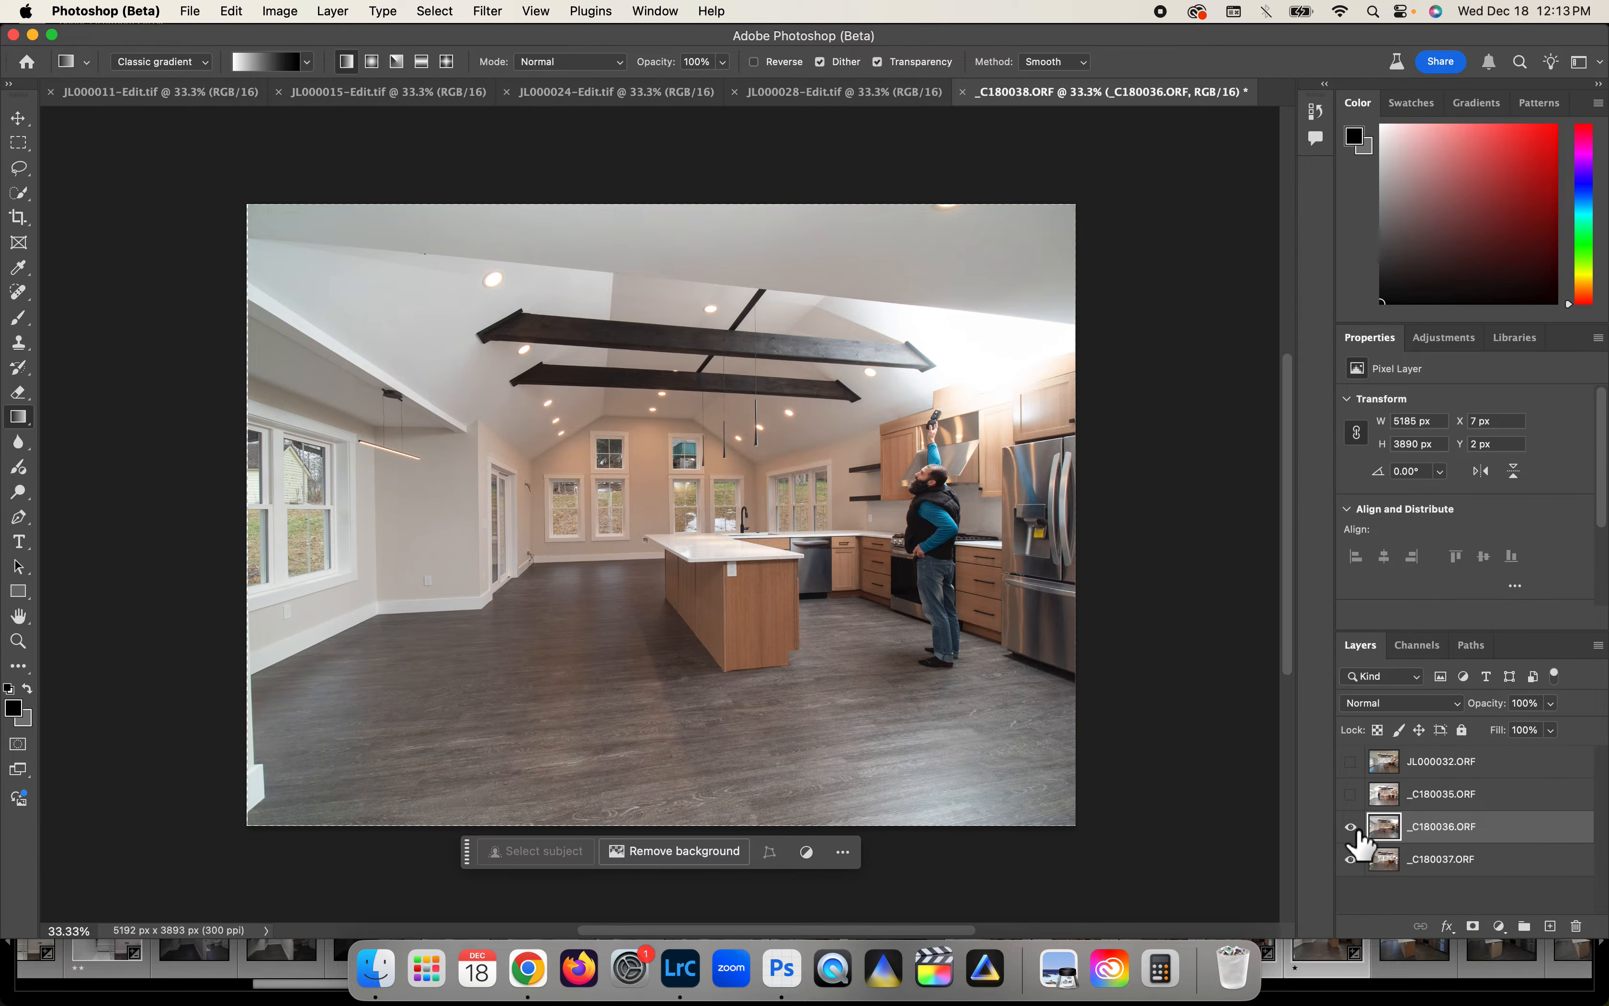
pyautogui.click(1350, 826)
pyautogui.click(1351, 794)
pyautogui.click(1351, 794)
# - Add a black layer mask to _C180035.ORF and draw a horizontal gradient from the kitchen shelves to the back windows, revealing its kitchen side
pyautogui.click(1471, 798)
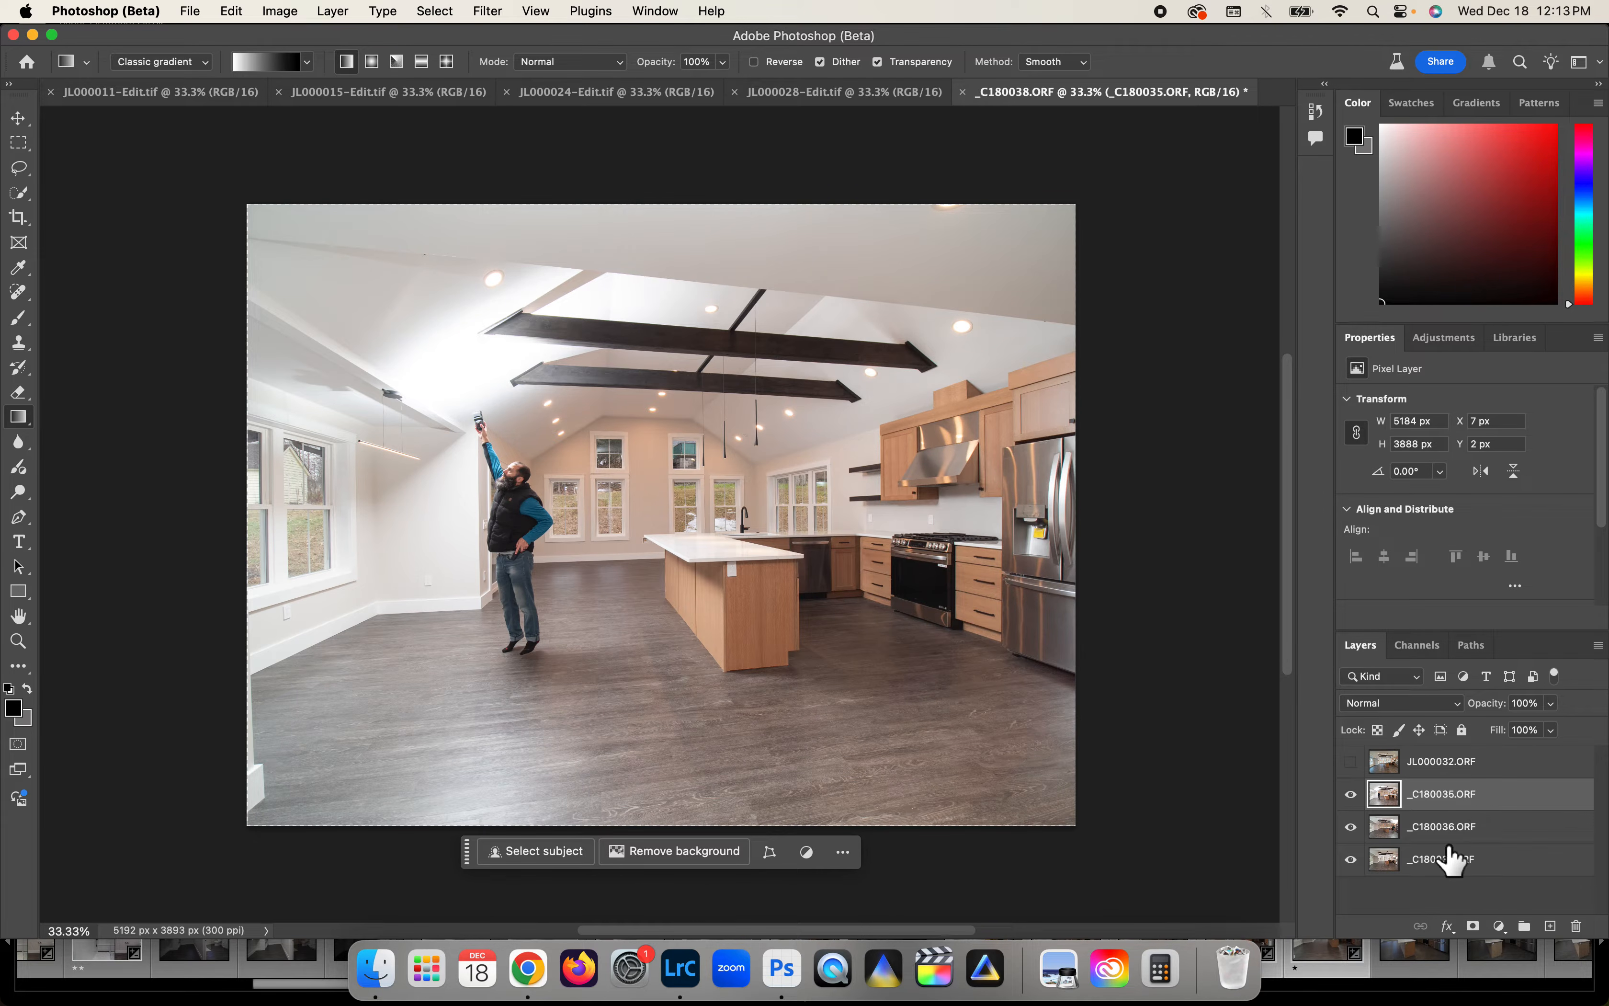
pyautogui.keyDown('alt'); pyautogui.click(1472, 927); pyautogui.keyUp('alt')
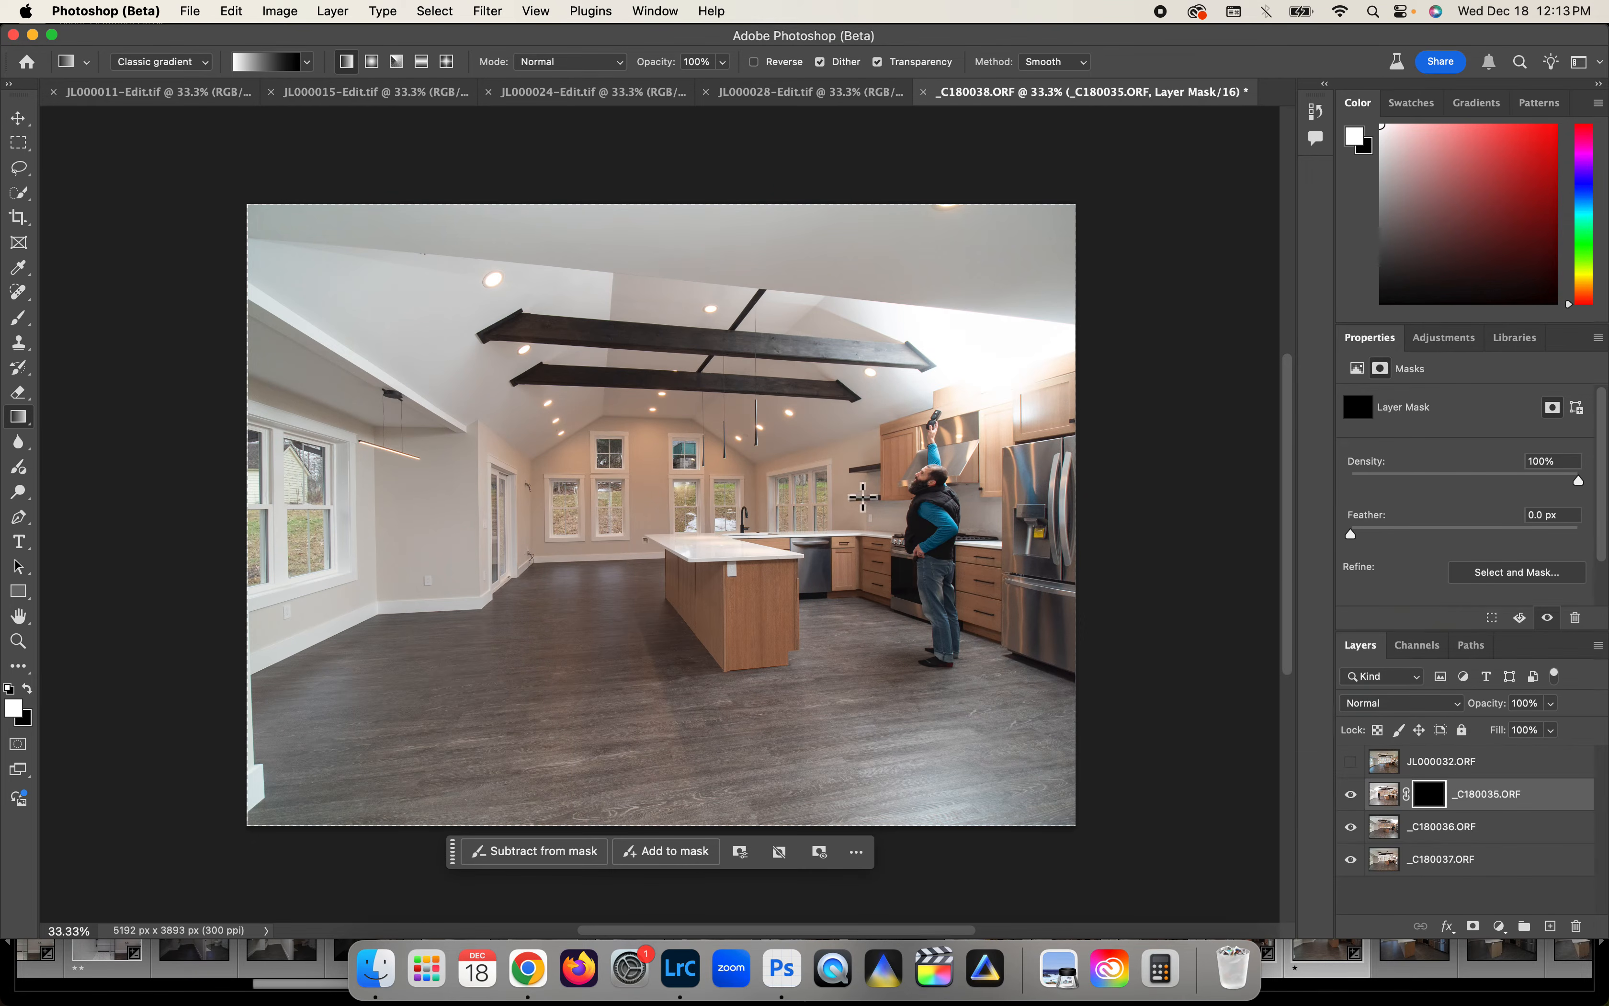
pyautogui.moveTo(839, 508); pyautogui.dragTo(578, 509)
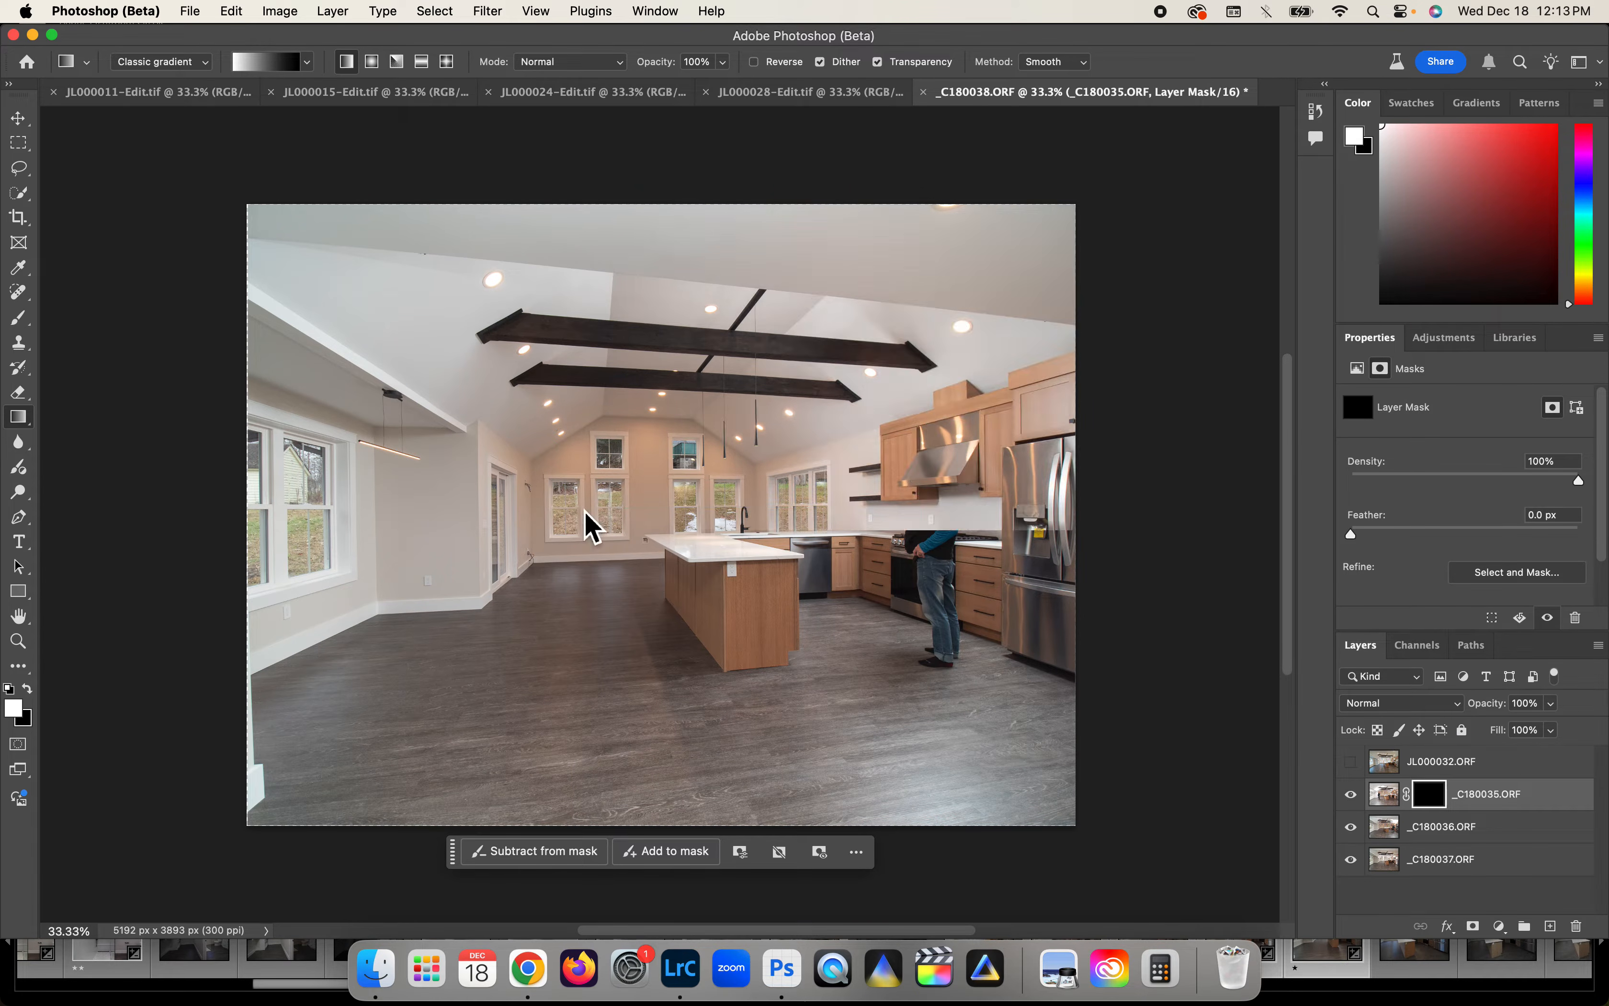
# - Merge the masked _C180035.ORF layer with the _C180036.ORF layer
pyautogui.click(1486, 828)
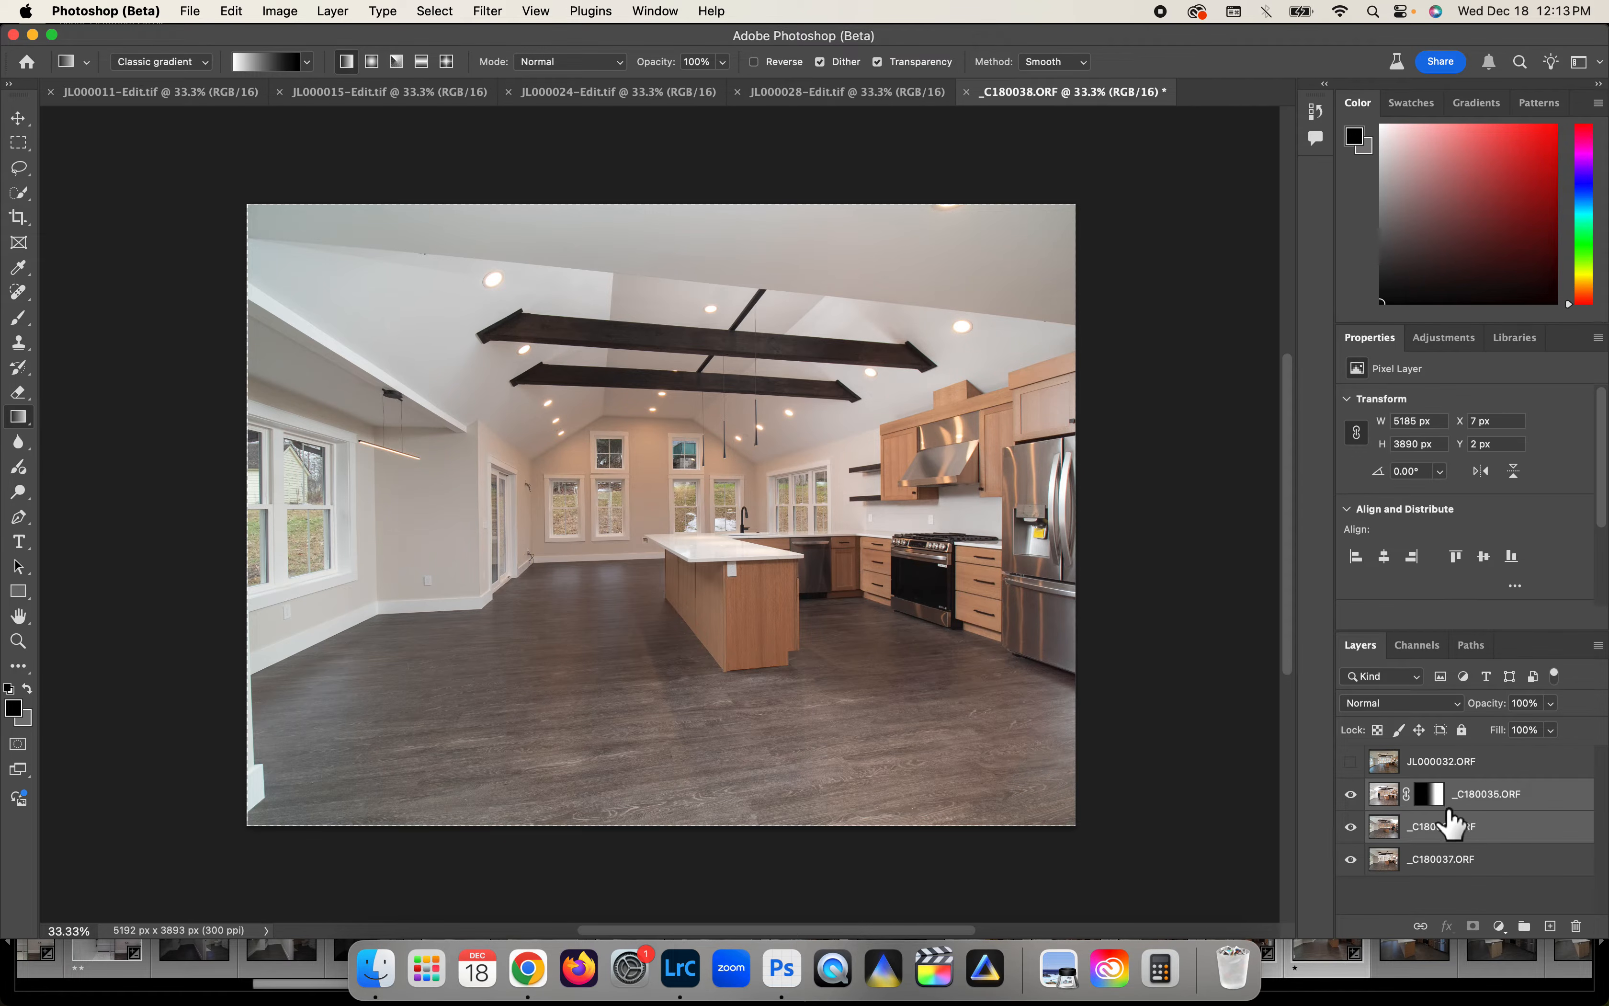
pyautogui.rightClick(1466, 824)
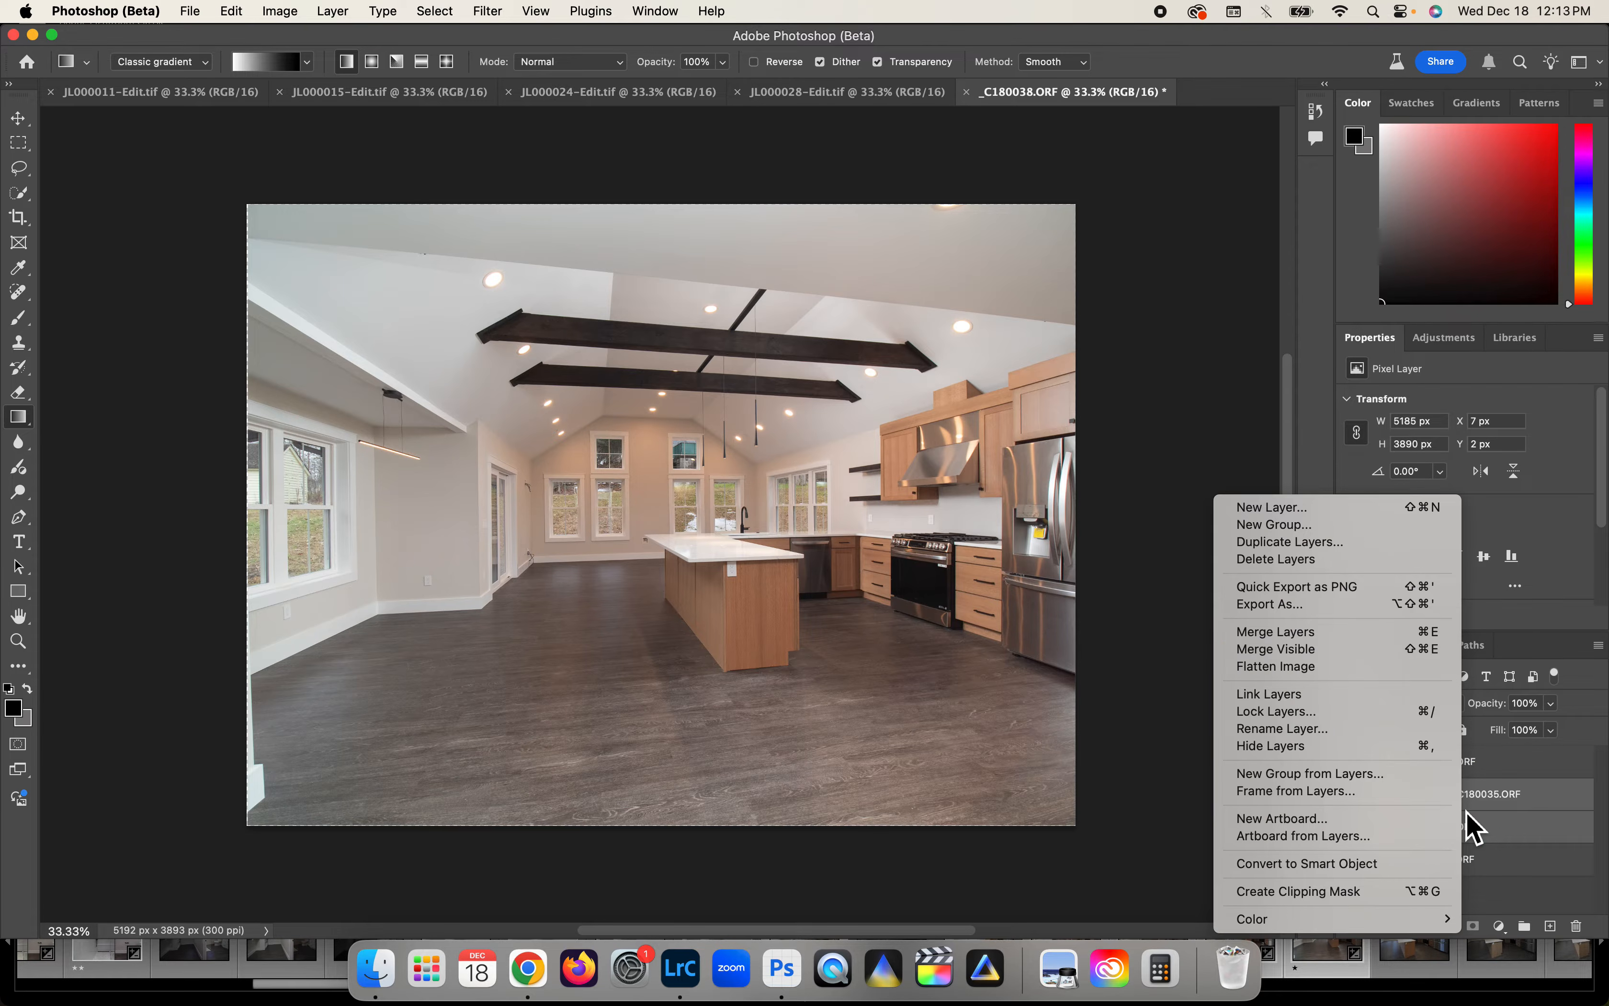
pyautogui.click(1315, 631)
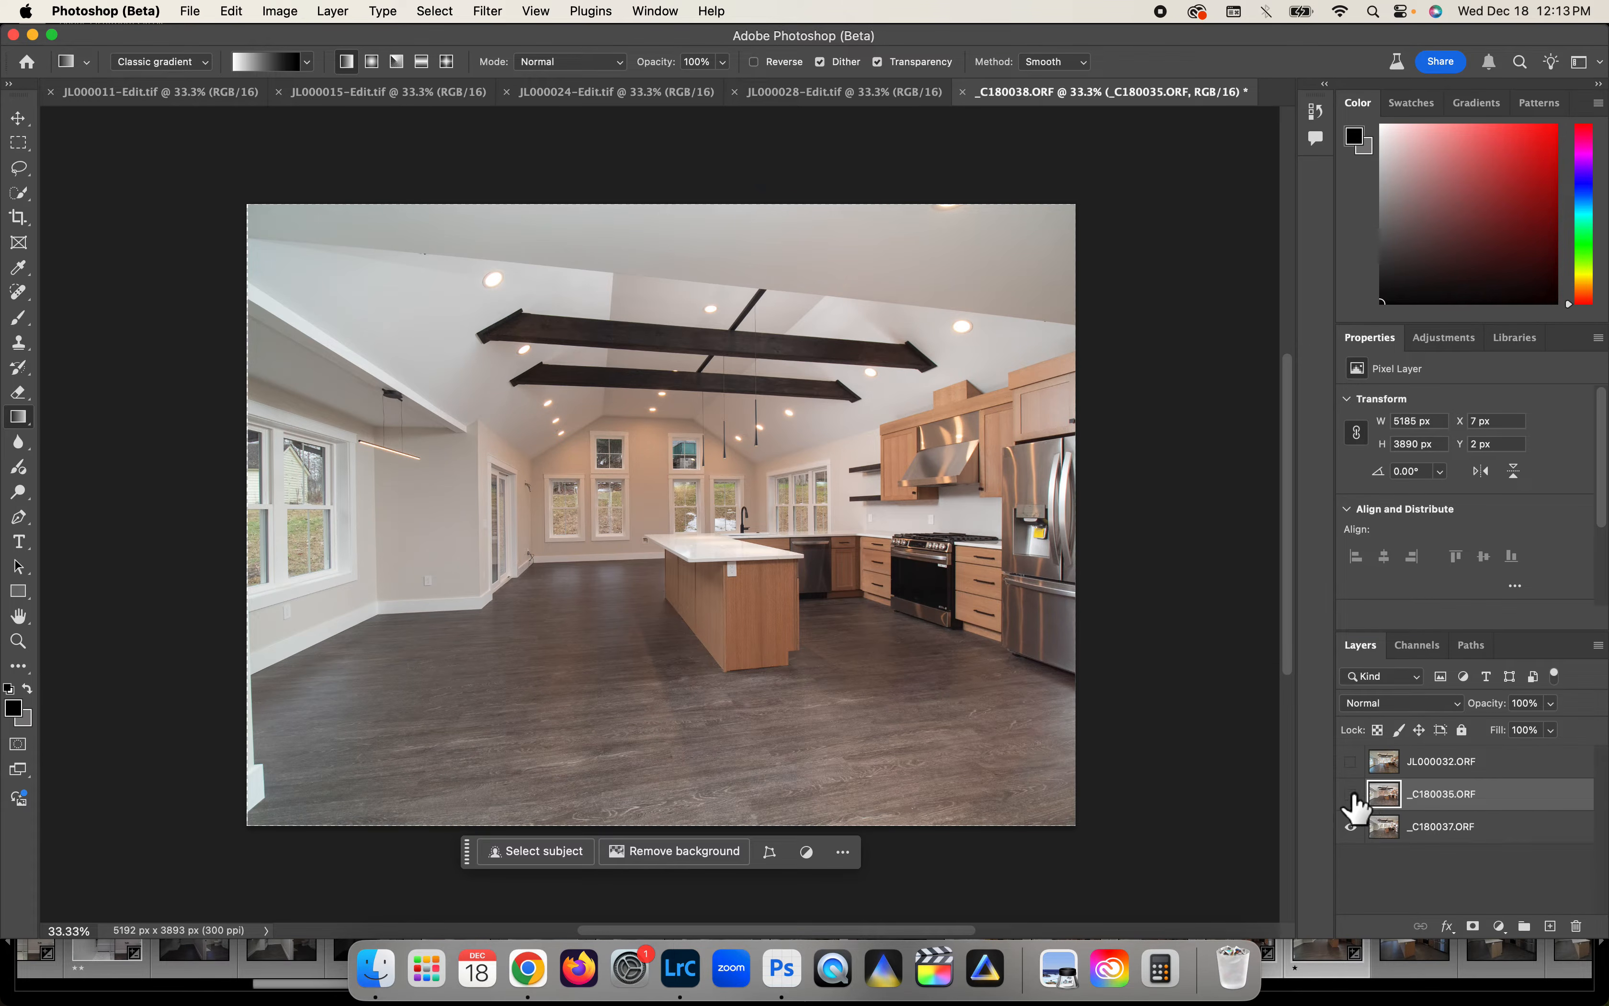
# - Set the merged _C180035.ORF layer's blend mode to Lighten and compare the image with that layer hidden and shown
pyautogui.click(1351, 794)
pyautogui.click(1350, 794)
pyautogui.click(1350, 794)
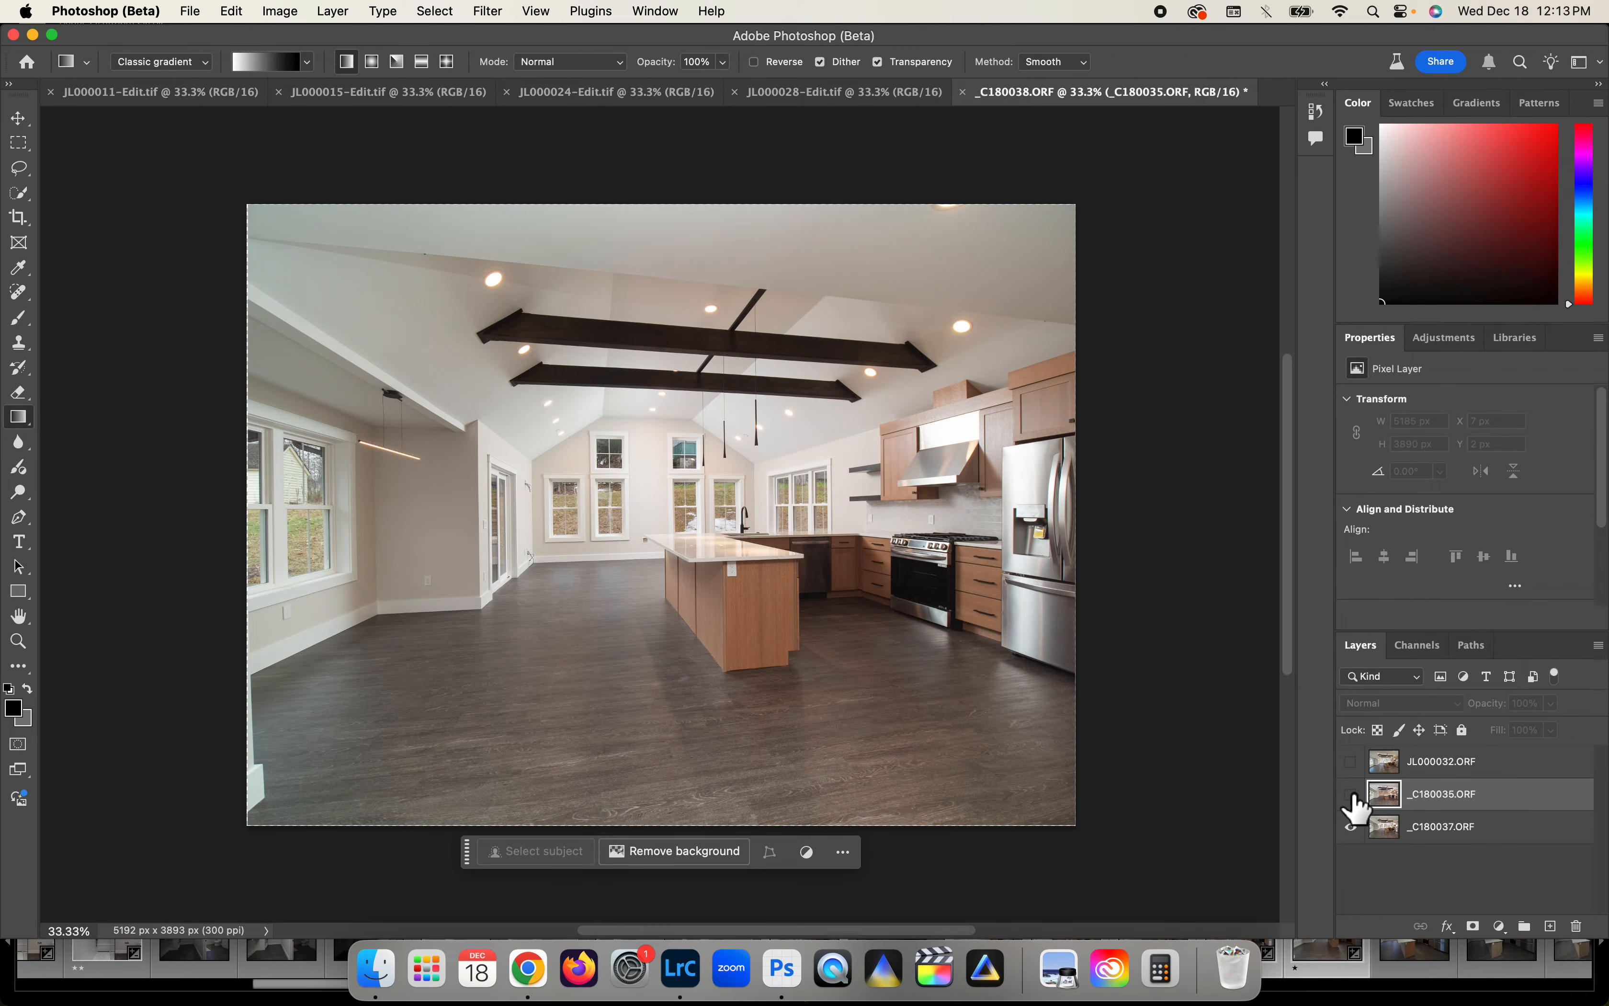
pyautogui.click(1351, 794)
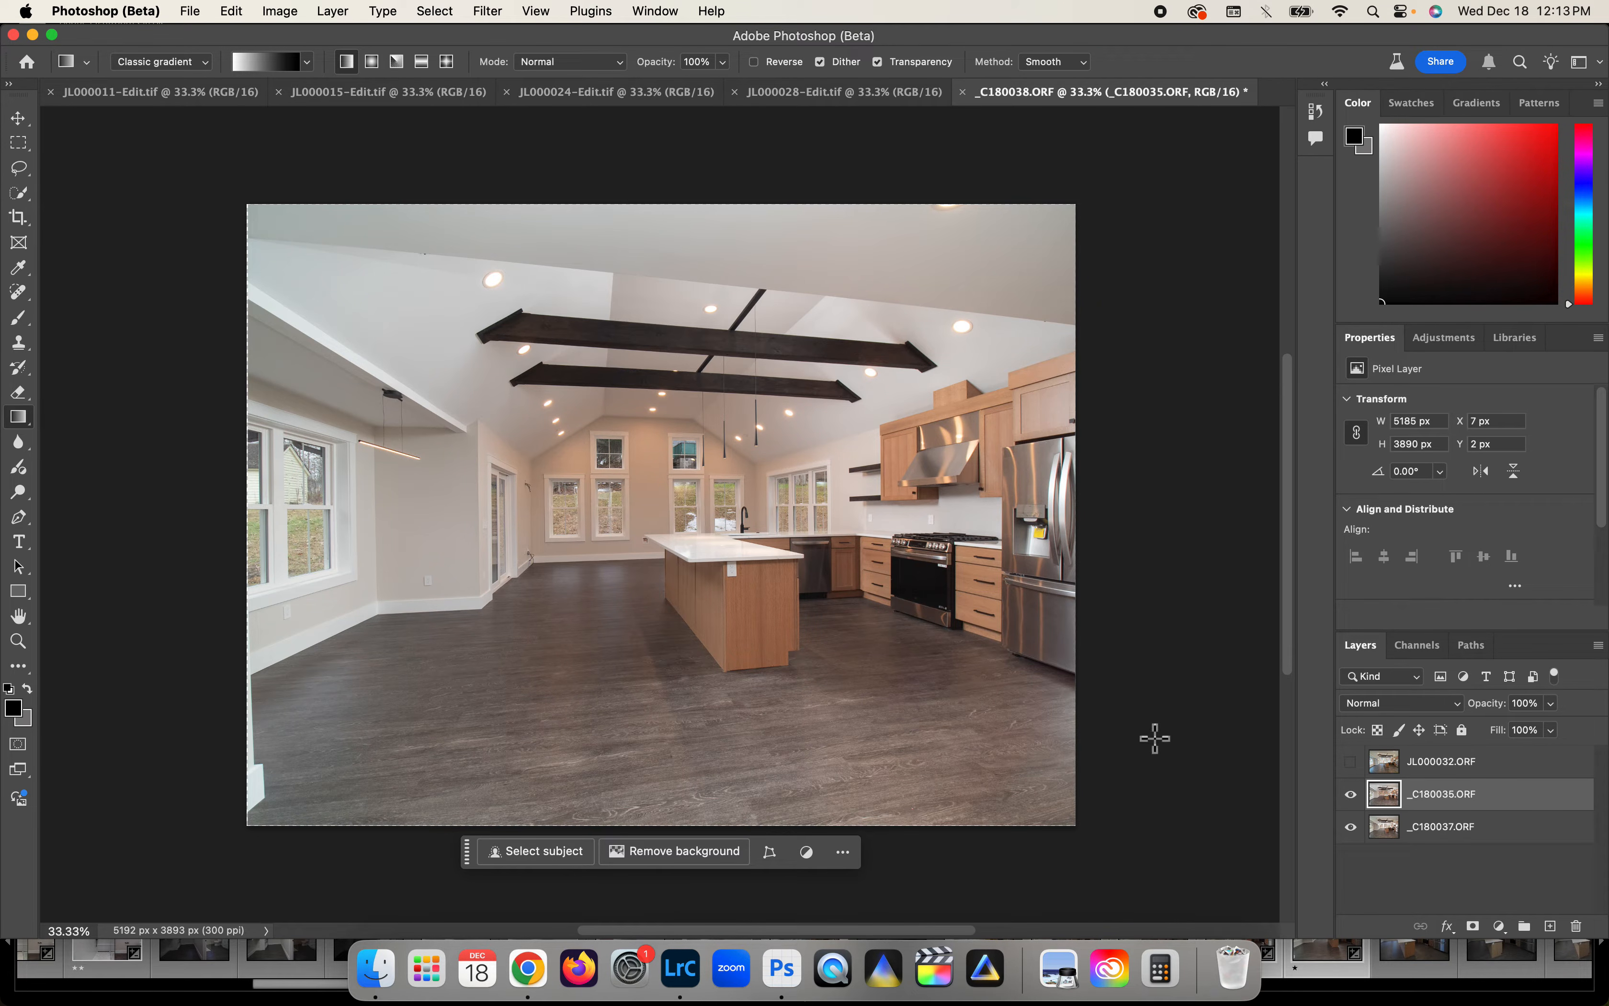
pyautogui.click(1350, 795)
pyautogui.click(1351, 795)
pyautogui.click(1462, 706)
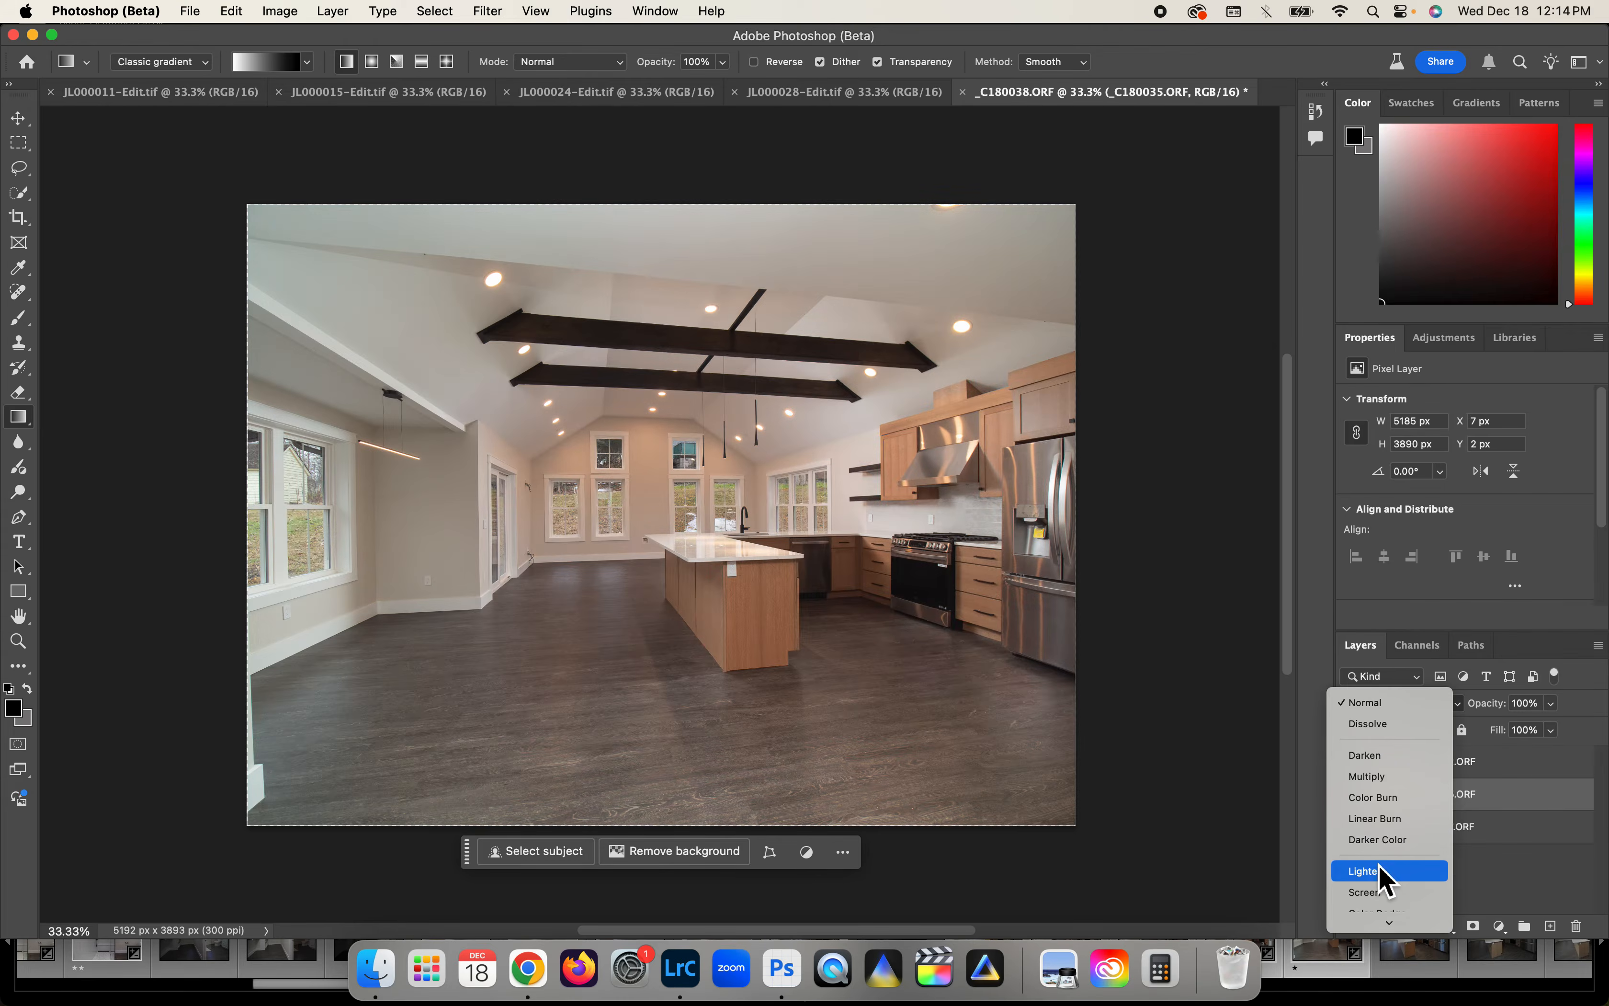
pyautogui.click(1378, 870)
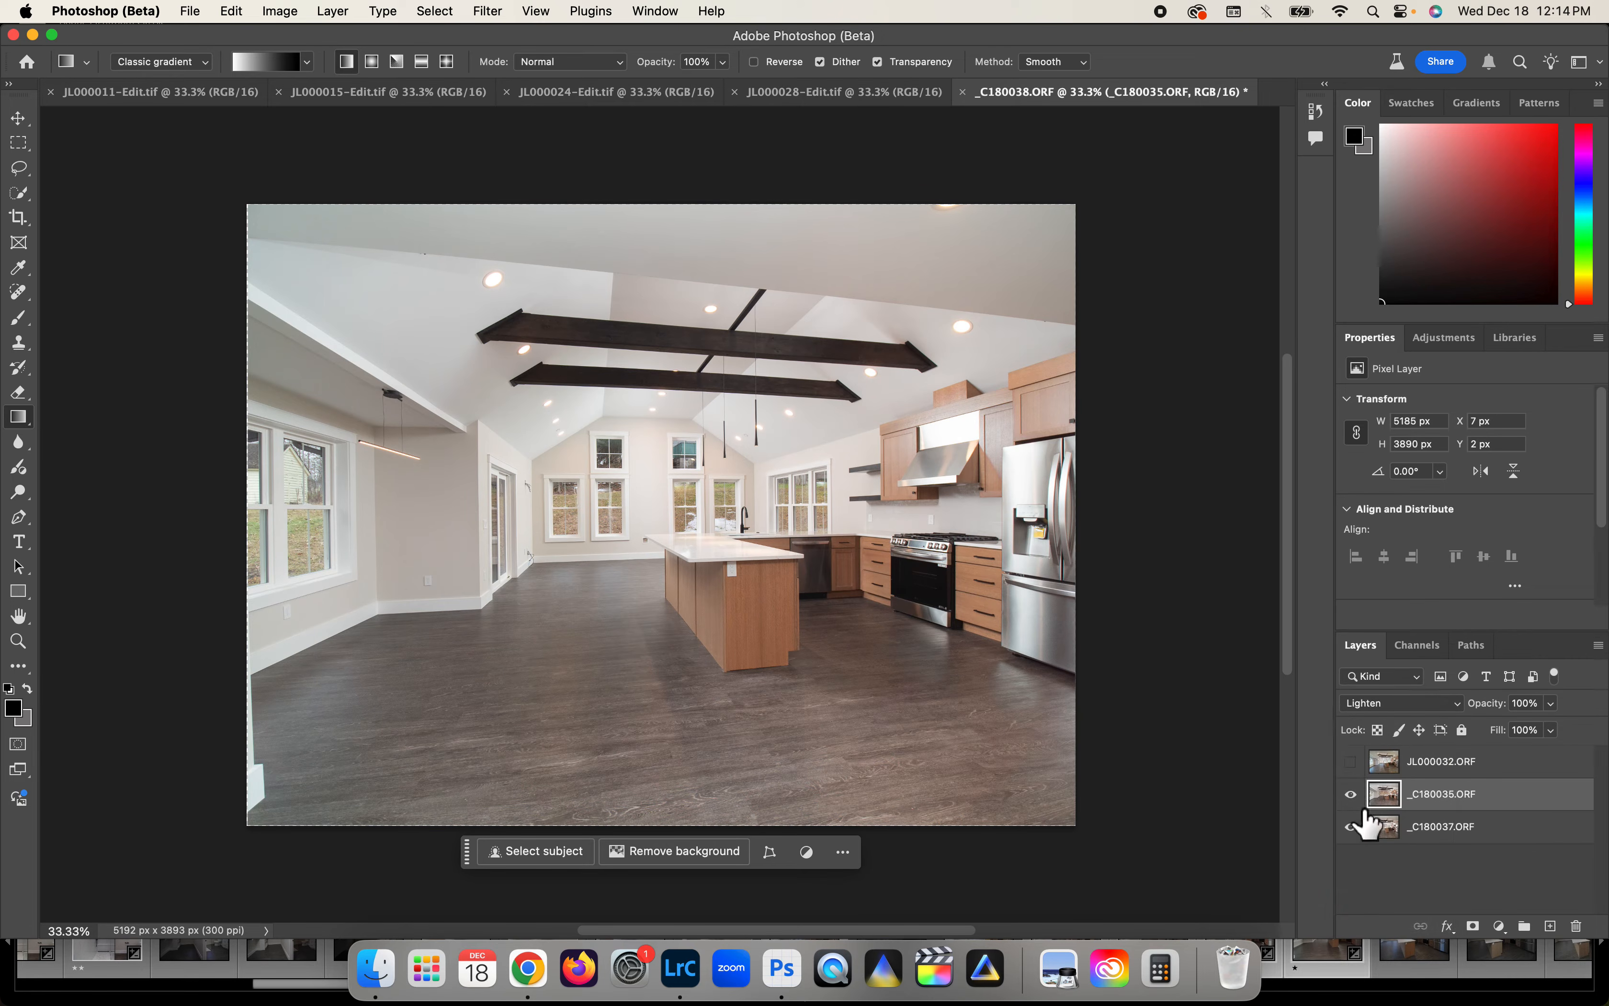
pyautogui.click(1350, 794)
pyautogui.click(1351, 794)
pyautogui.click(1351, 793)
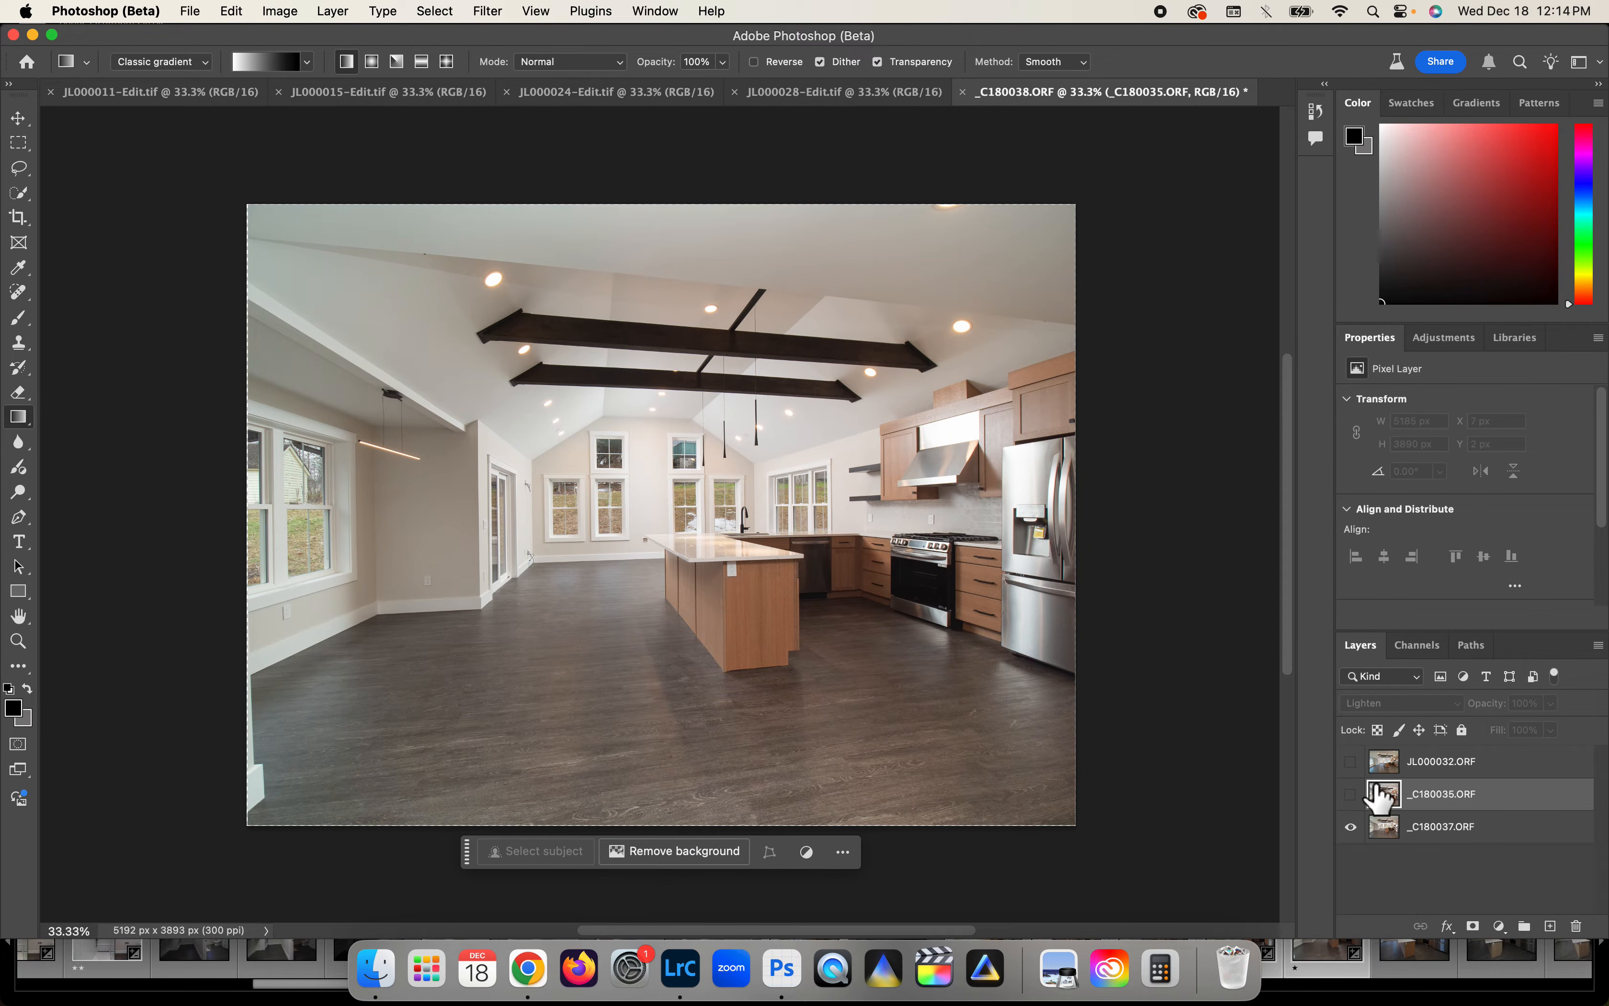
pyautogui.click(1351, 794)
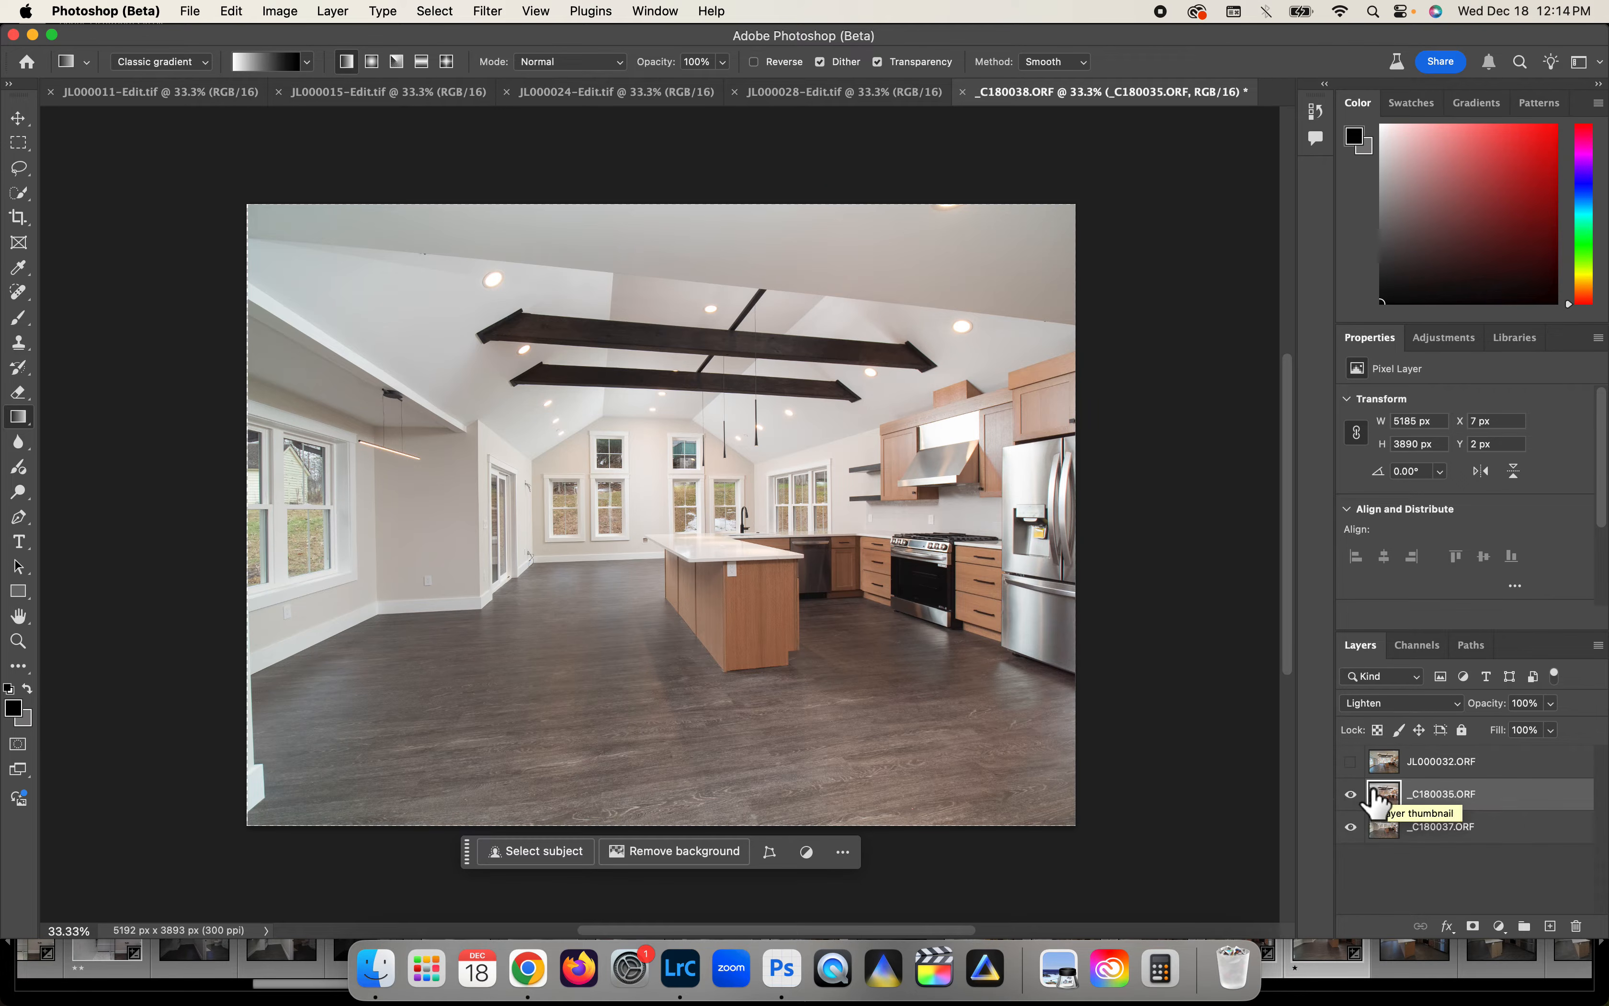
# - Merge the _C180035.ORF layer with the _C180037.ORF layer
pyautogui.keyDown('shift'); pyautogui.click(1504, 828); pyautogui.keyUp('shift')
pyautogui.rightClick(1502, 832)
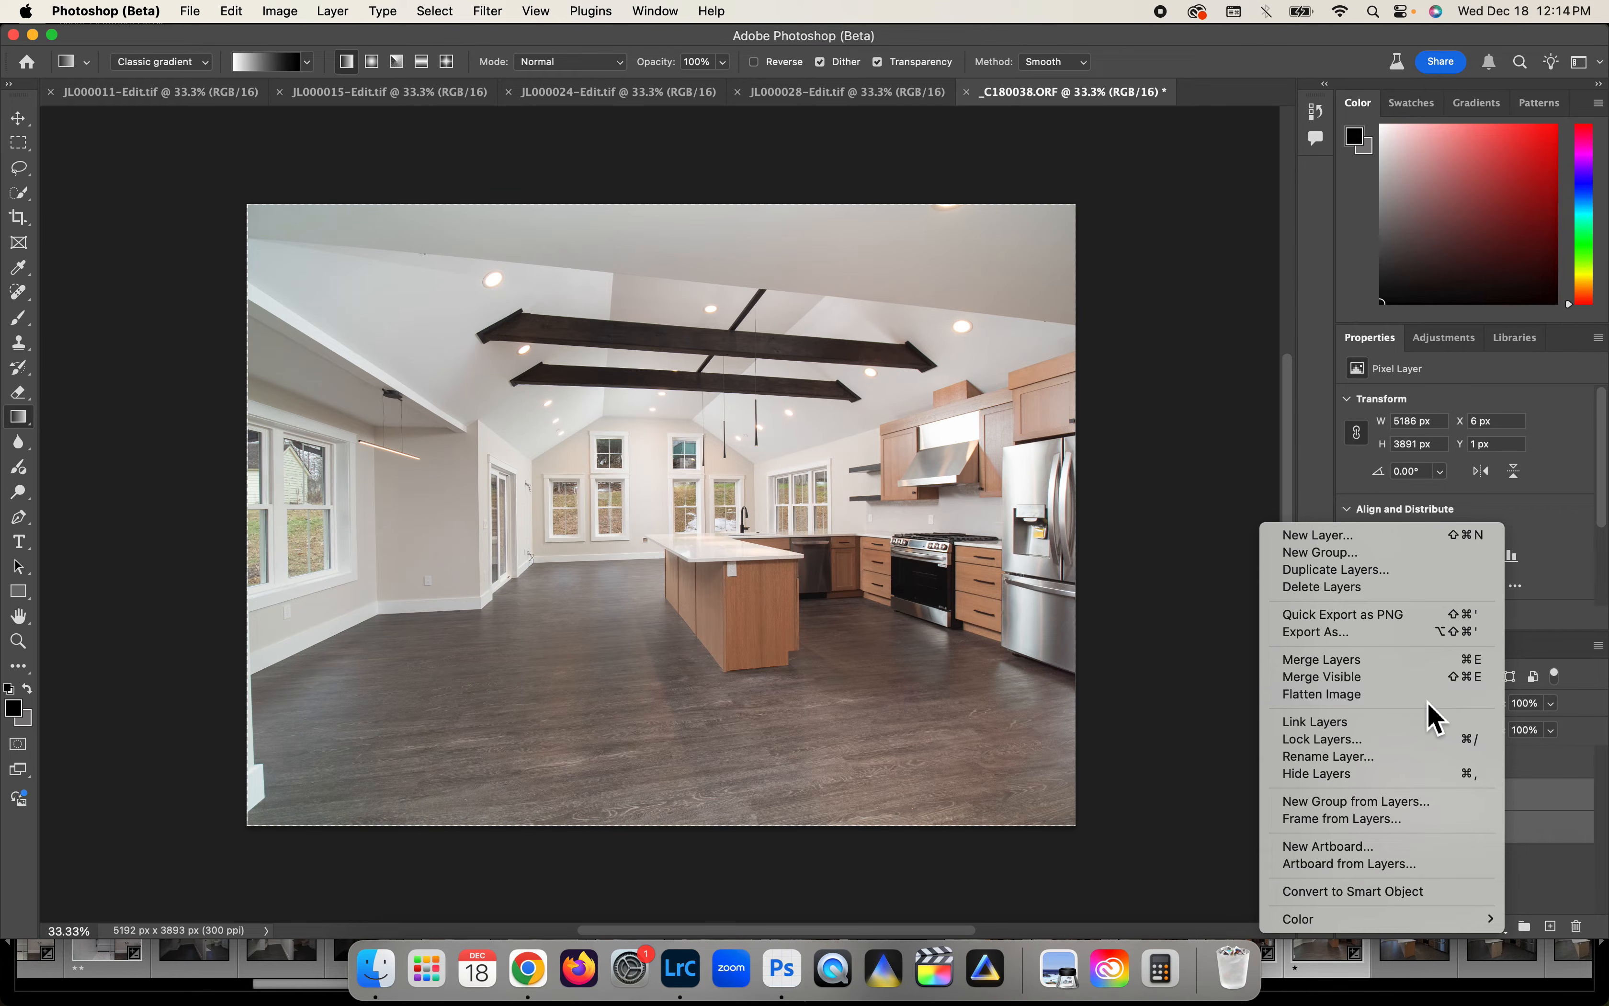
pyautogui.click(1390, 665)
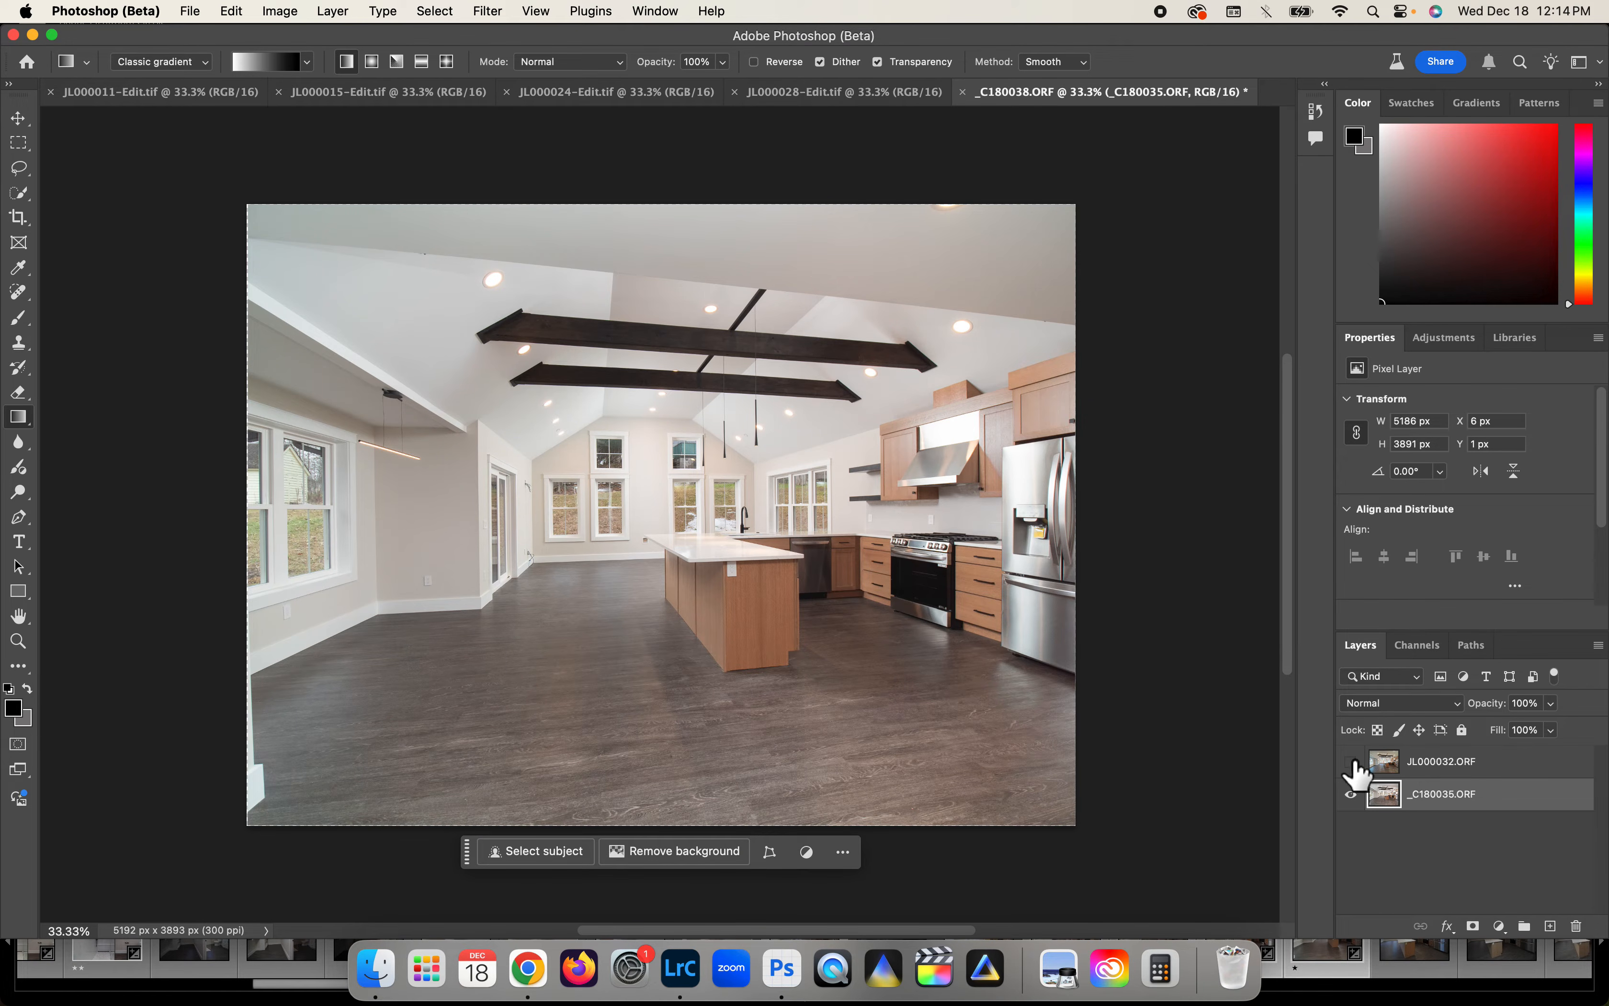
# - Show the JL000032.ORF layer, set its blend mode to Luminosity, and compare the image with that layer hidden and shown
pyautogui.click(1351, 761)
pyautogui.click(1506, 771)
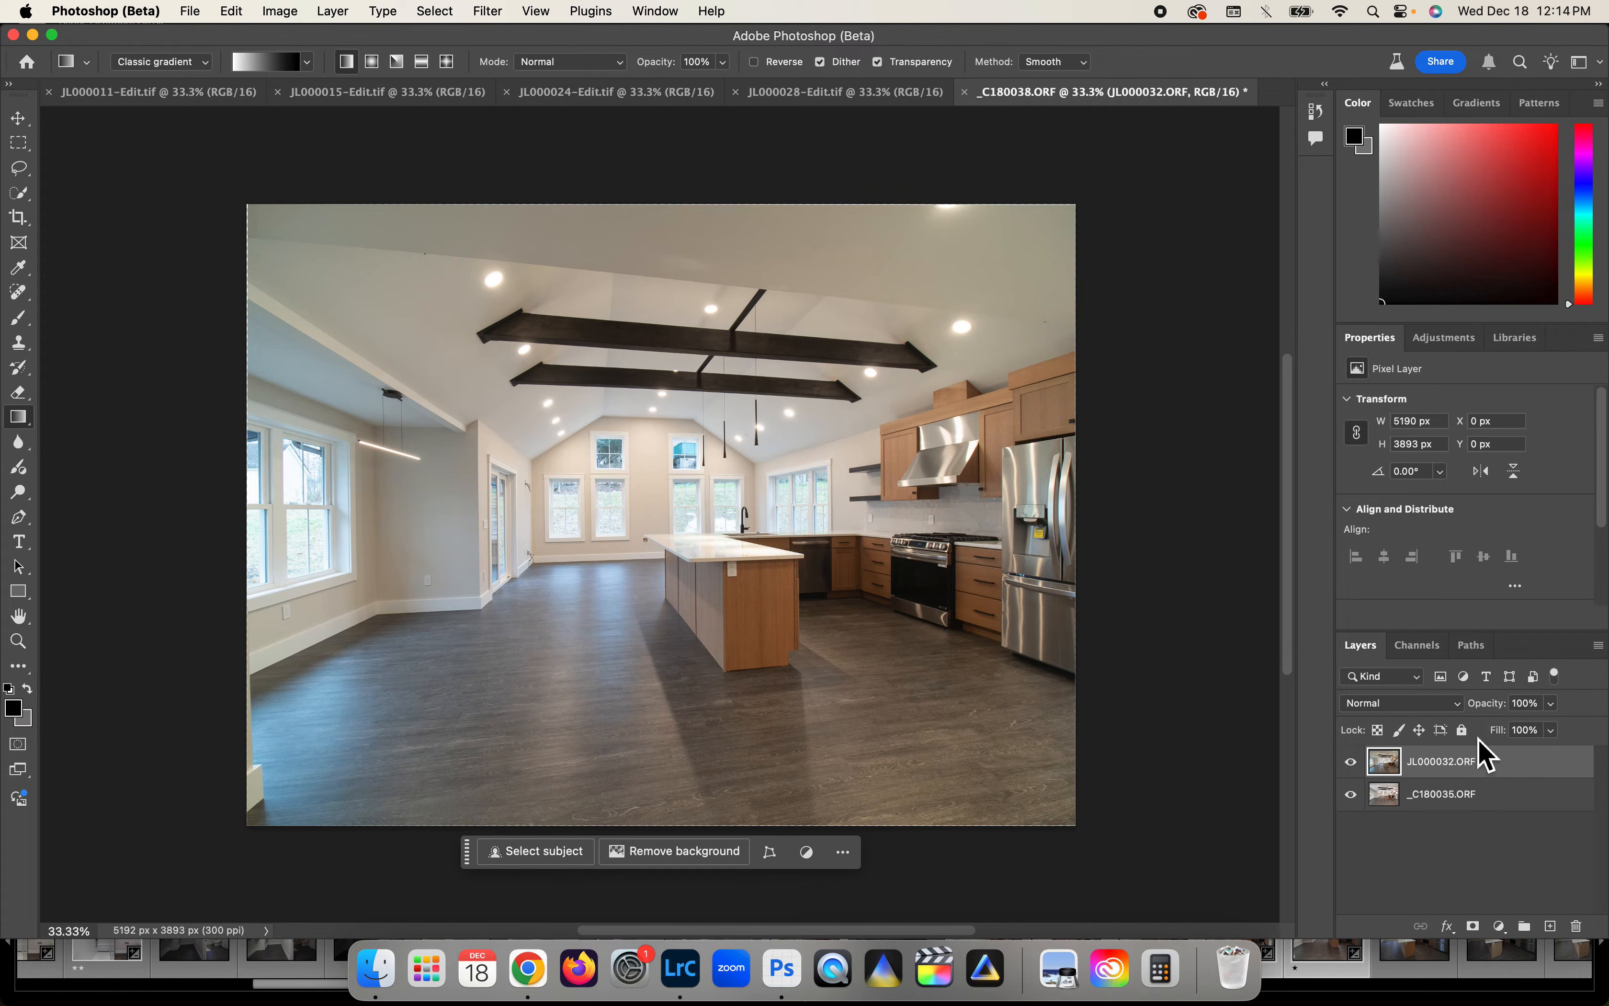
pyautogui.click(1453, 703)
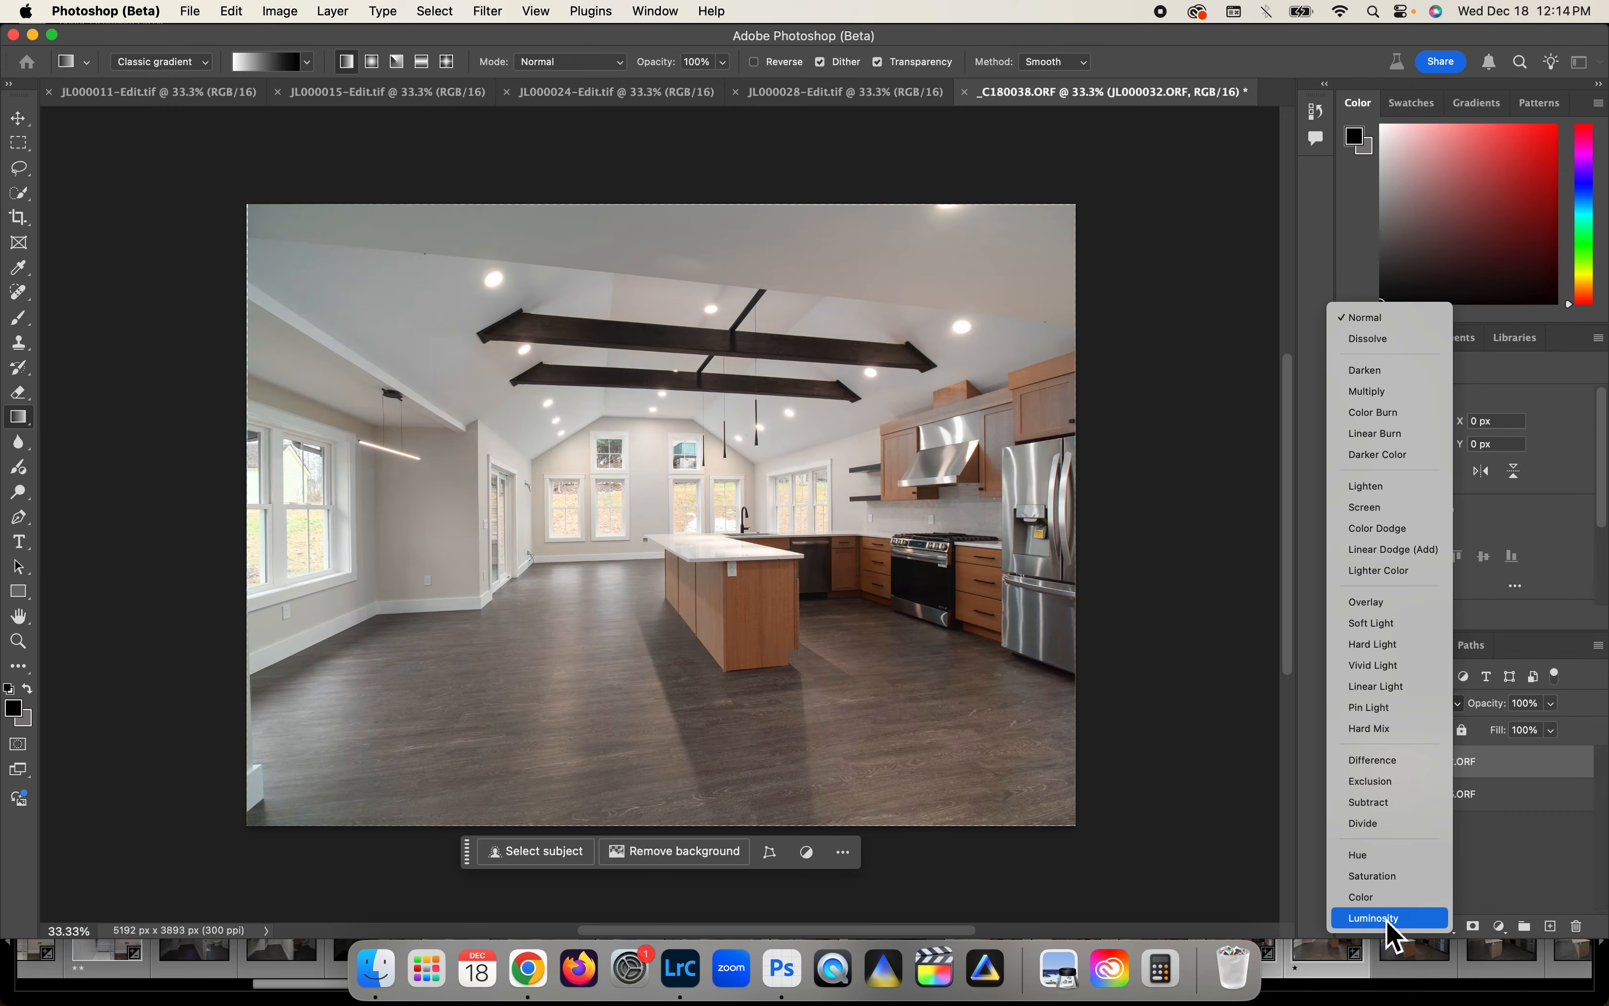
pyautogui.click(1389, 928)
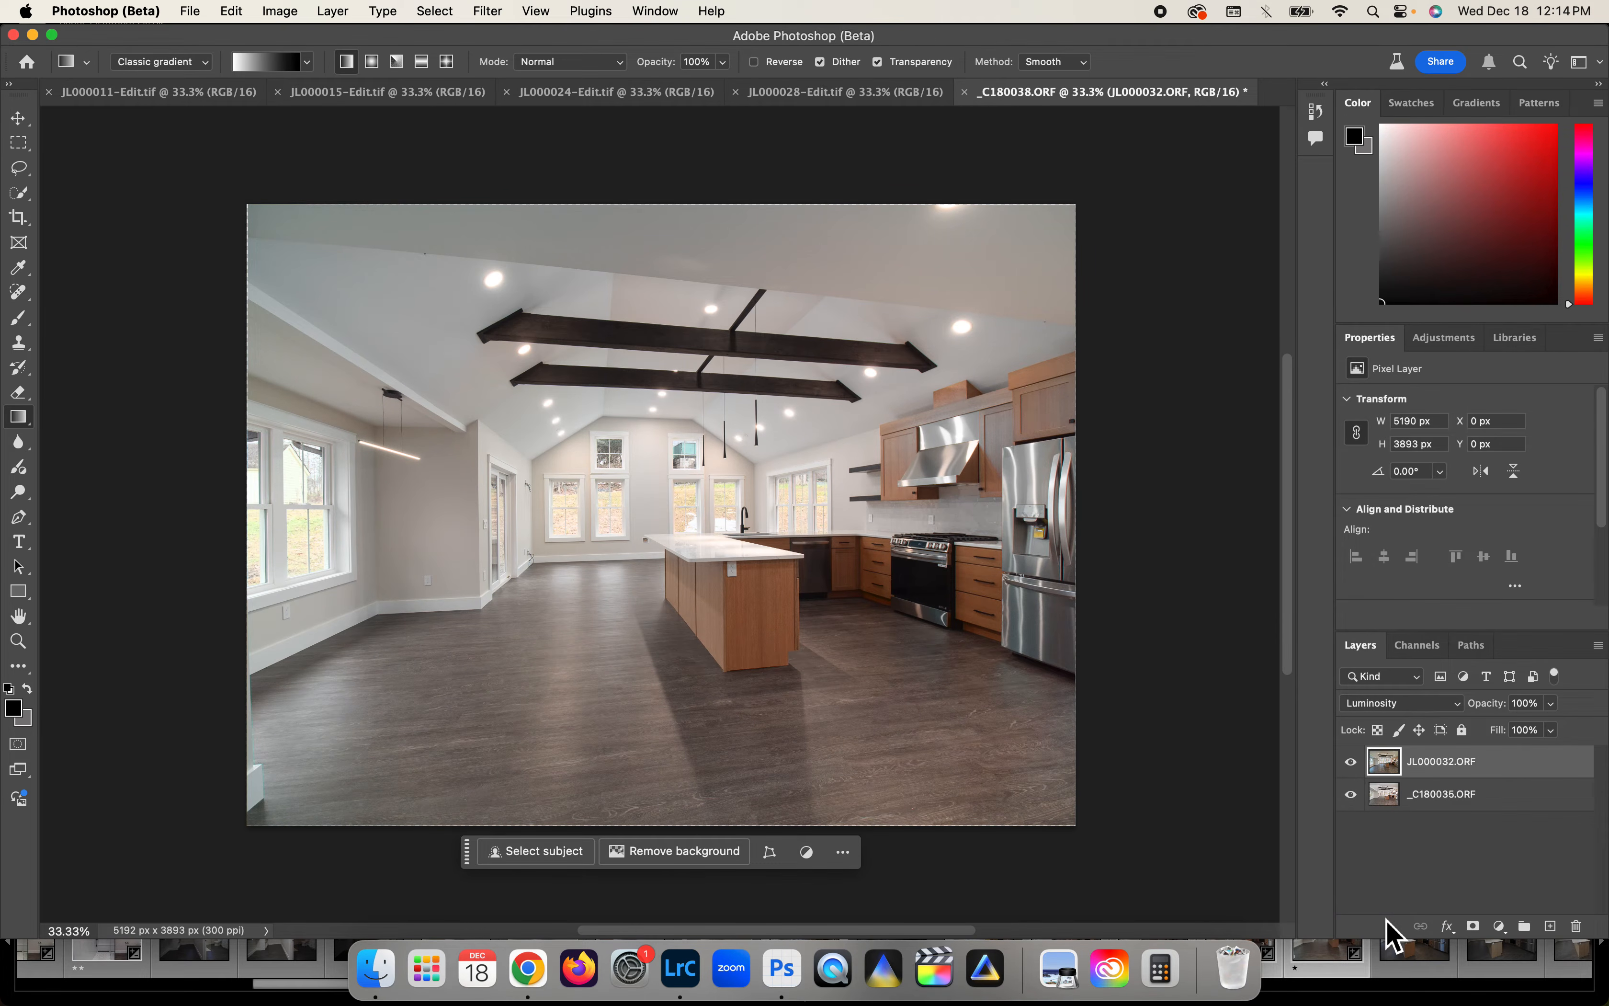
pyautogui.click(1350, 761)
pyautogui.click(1350, 761)
# - Lower the JL000032.ORF layer's opacity to 51%
pyautogui.click(1551, 705)
pyautogui.click(1517, 727)
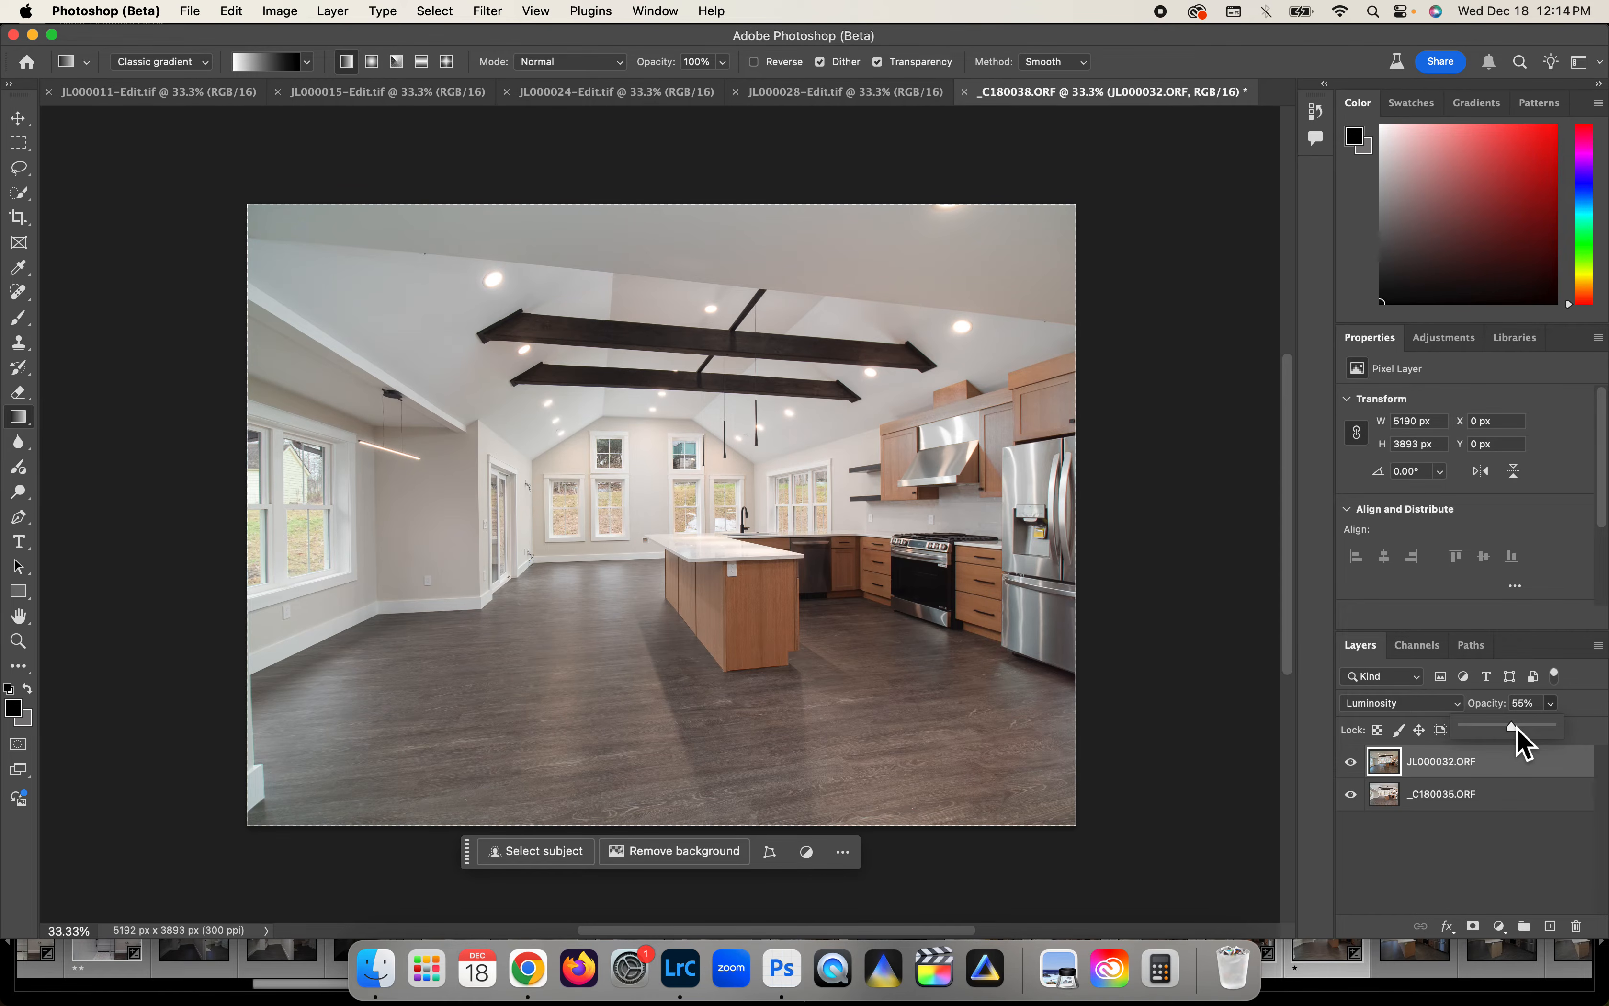
pyautogui.moveTo(1512, 733); pyautogui.dragTo(1508, 734)
# - Add a white layer mask to JL000032.ORF and paint black over the windows and the floor by the island with a 5% flow brush
pyautogui.click(1472, 925)
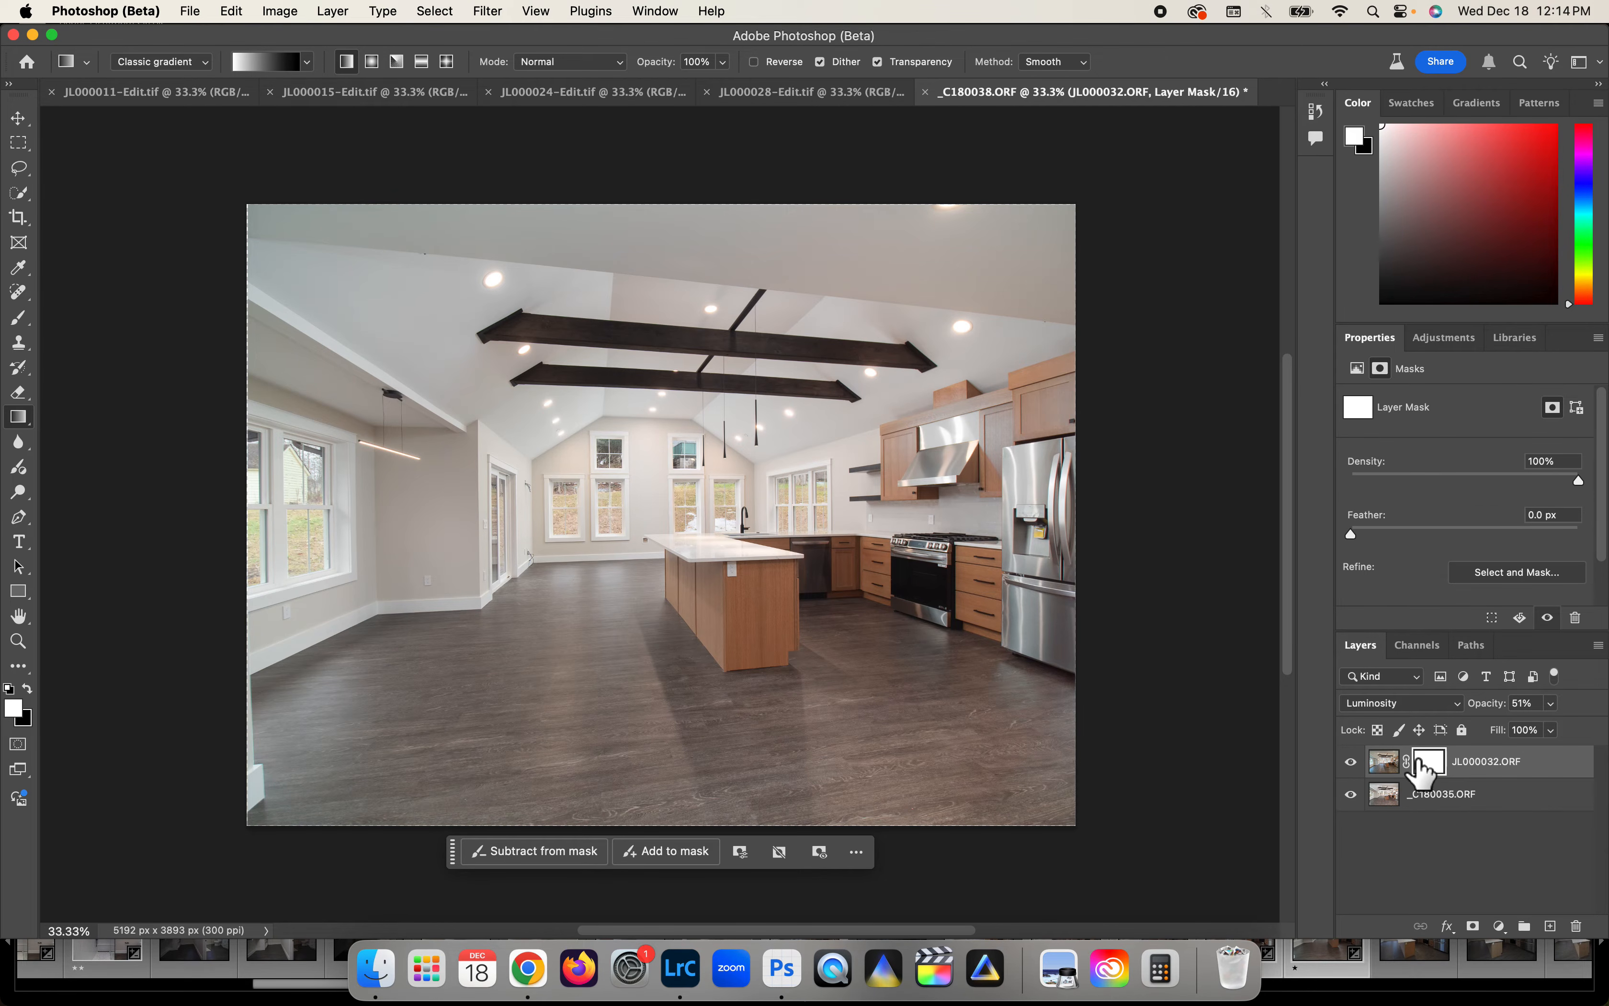
pyautogui.click(27, 688)
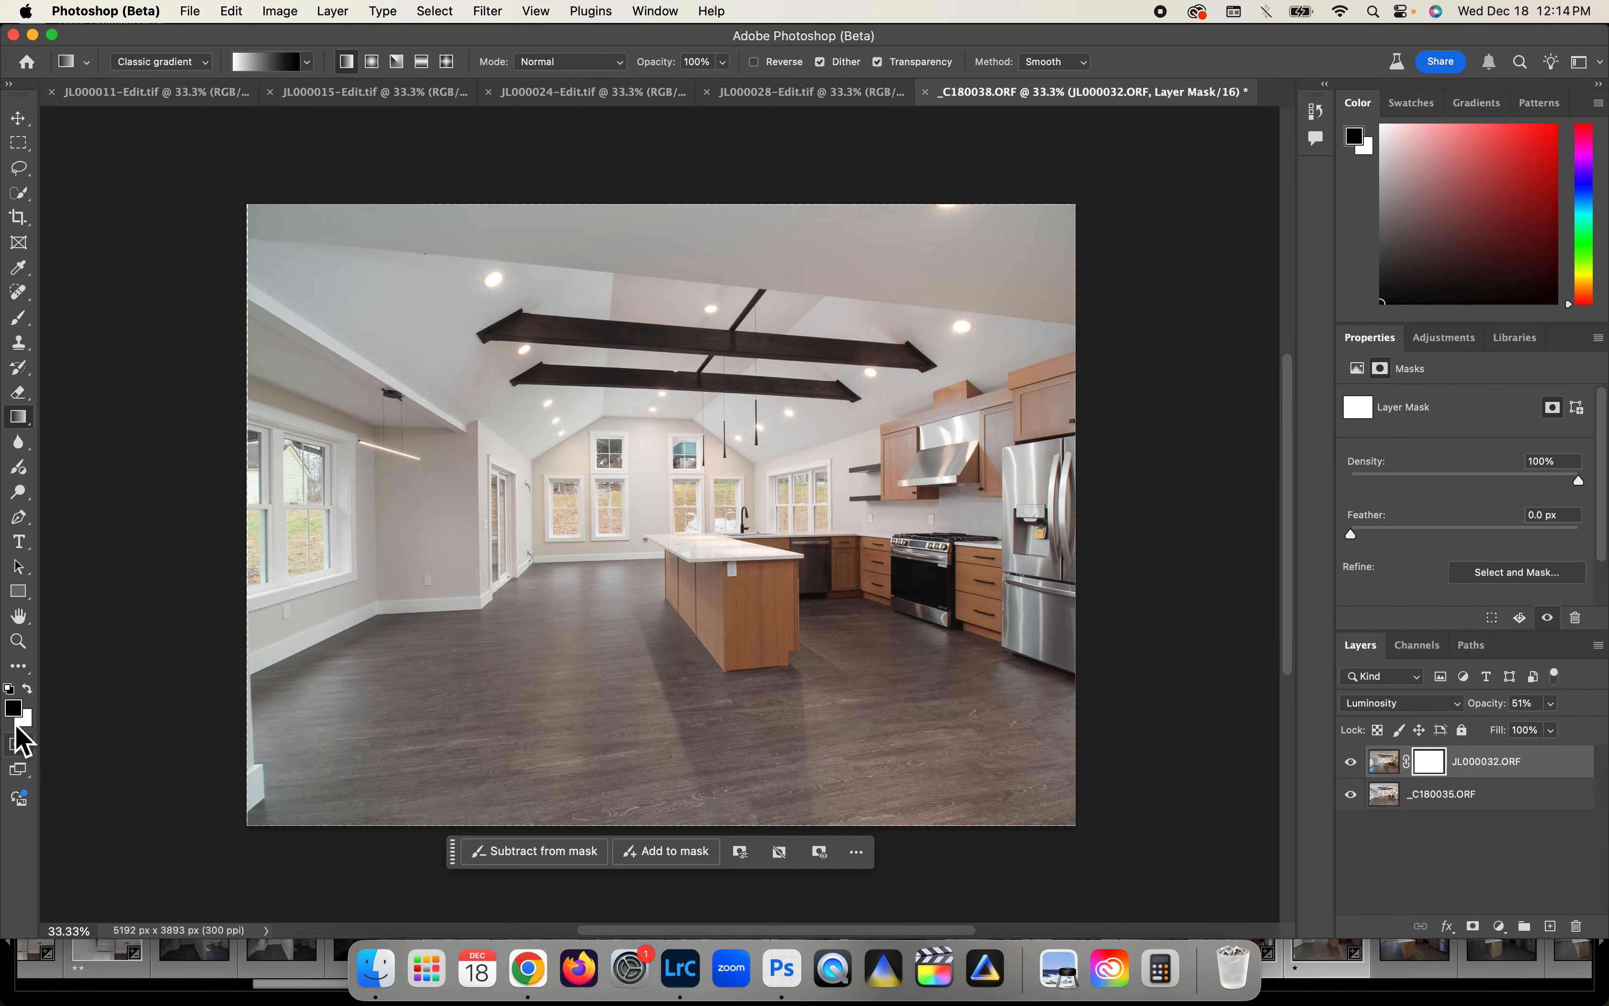
pyautogui.click(18, 319)
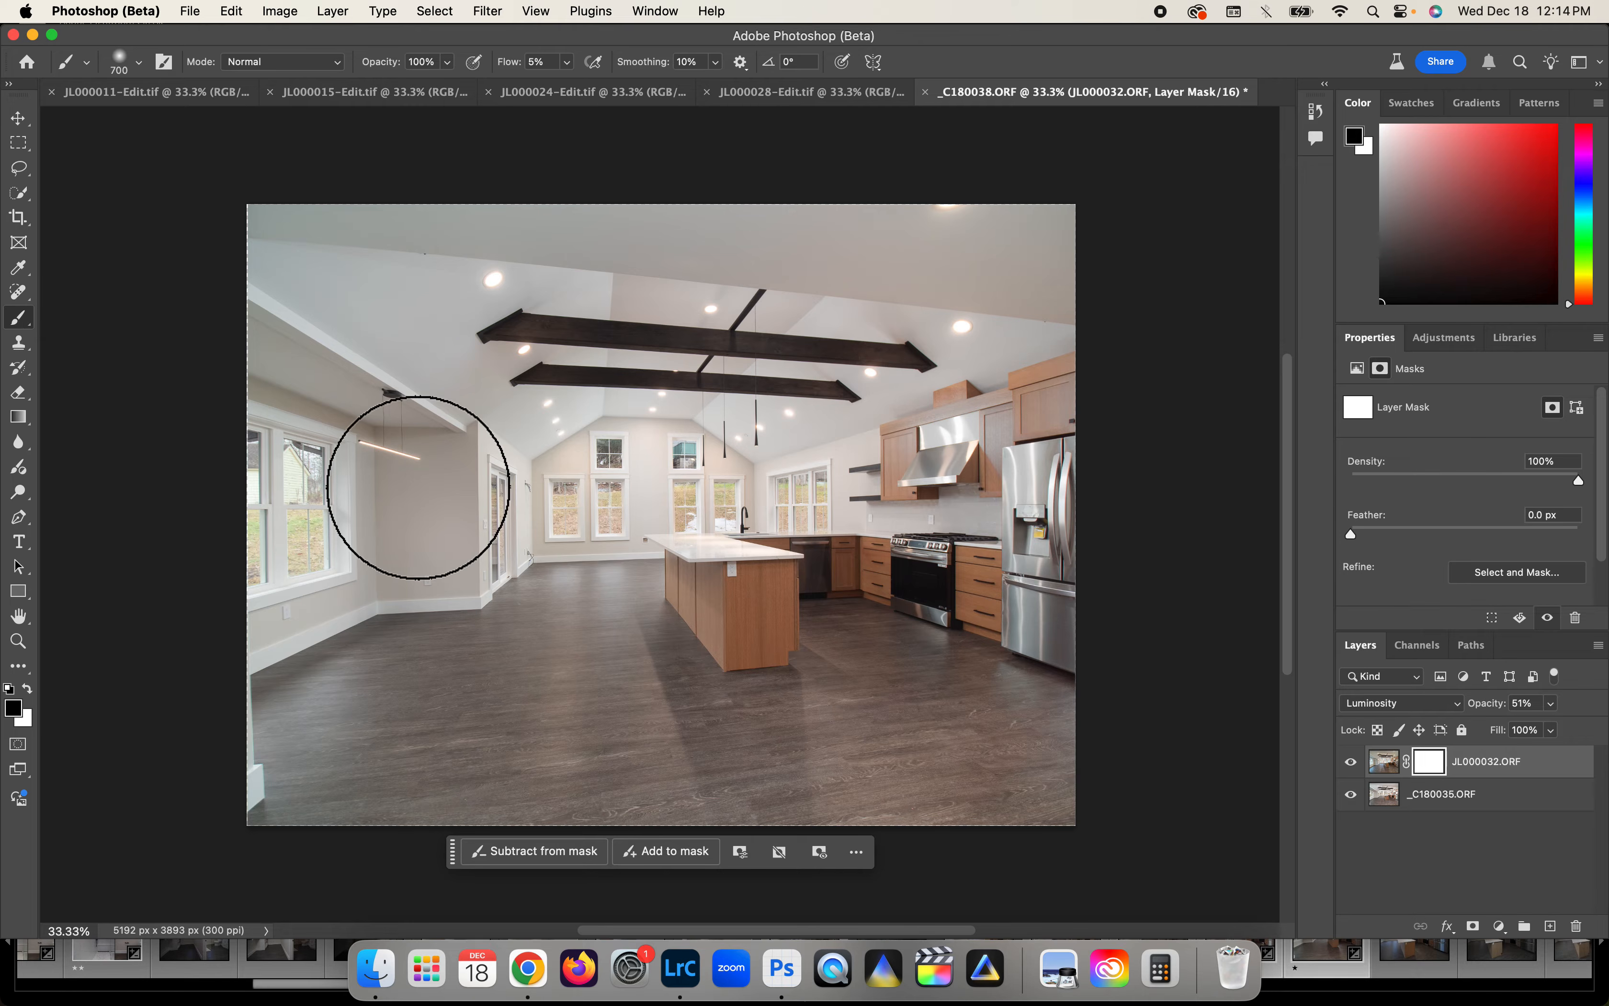
pyautogui.moveTo(325, 546); pyautogui.dragTo(255, 535)
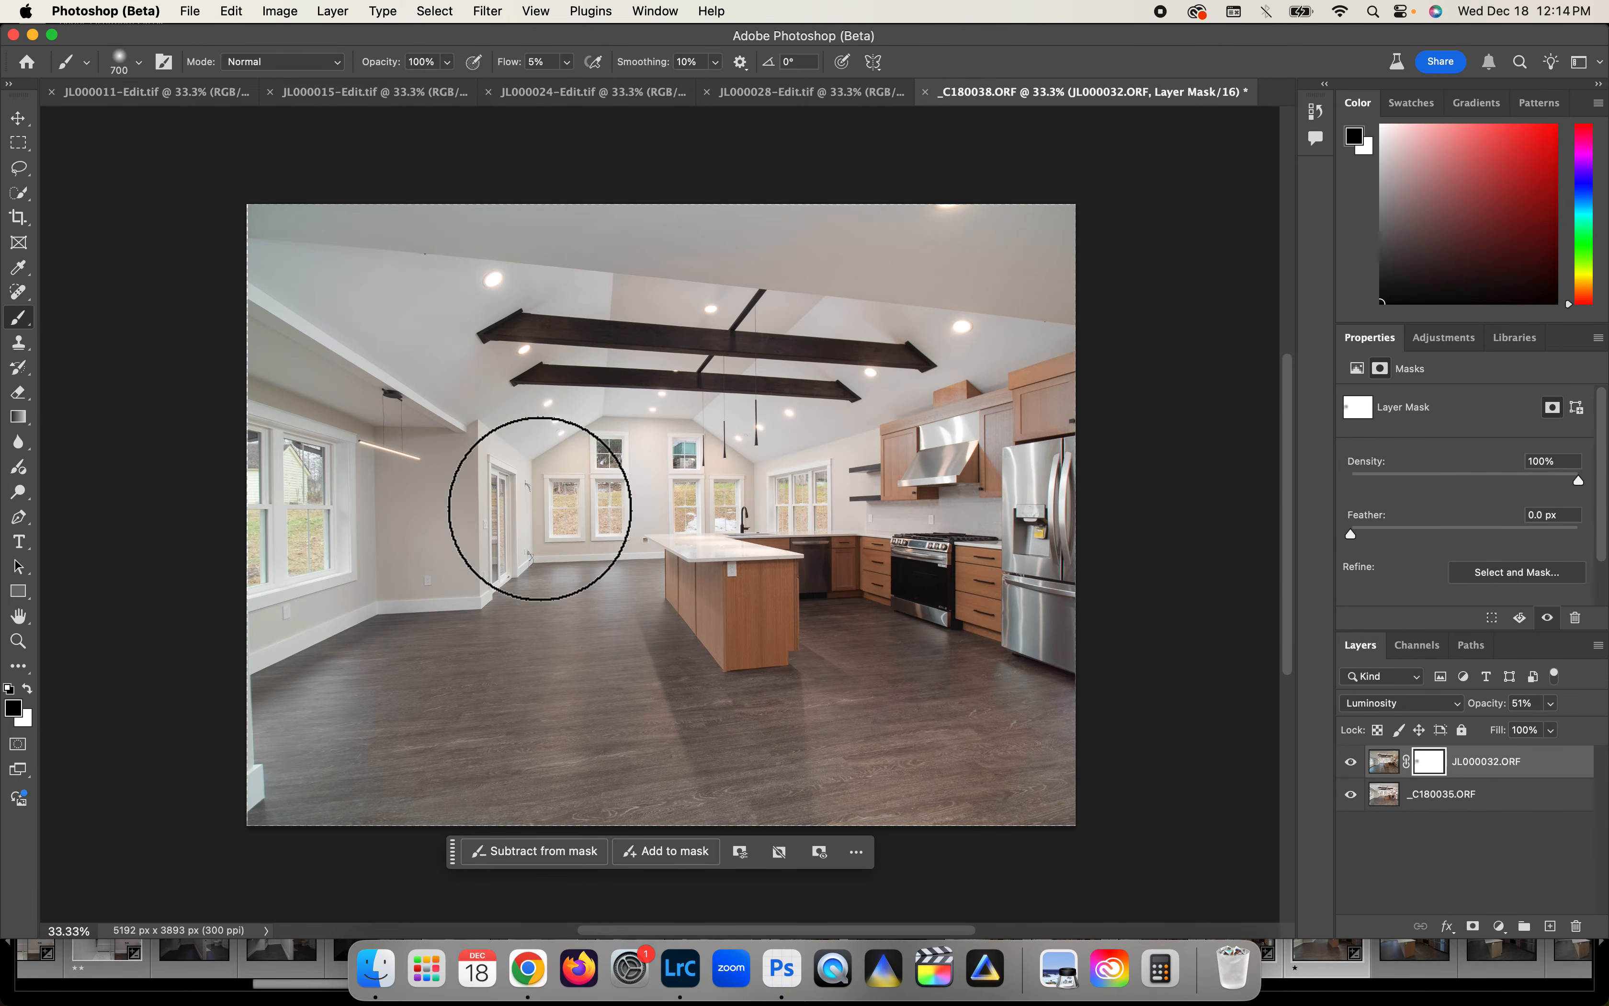
pyautogui.moveTo(736, 493)
pyautogui.mouseDown()
pyautogui.moveTo(664, 521)
pyautogui.moveTo(611, 603)
pyautogui.moveTo(586, 575)
pyautogui.moveTo(590, 647)
pyautogui.moveTo(661, 719)
pyautogui.mouseUp()
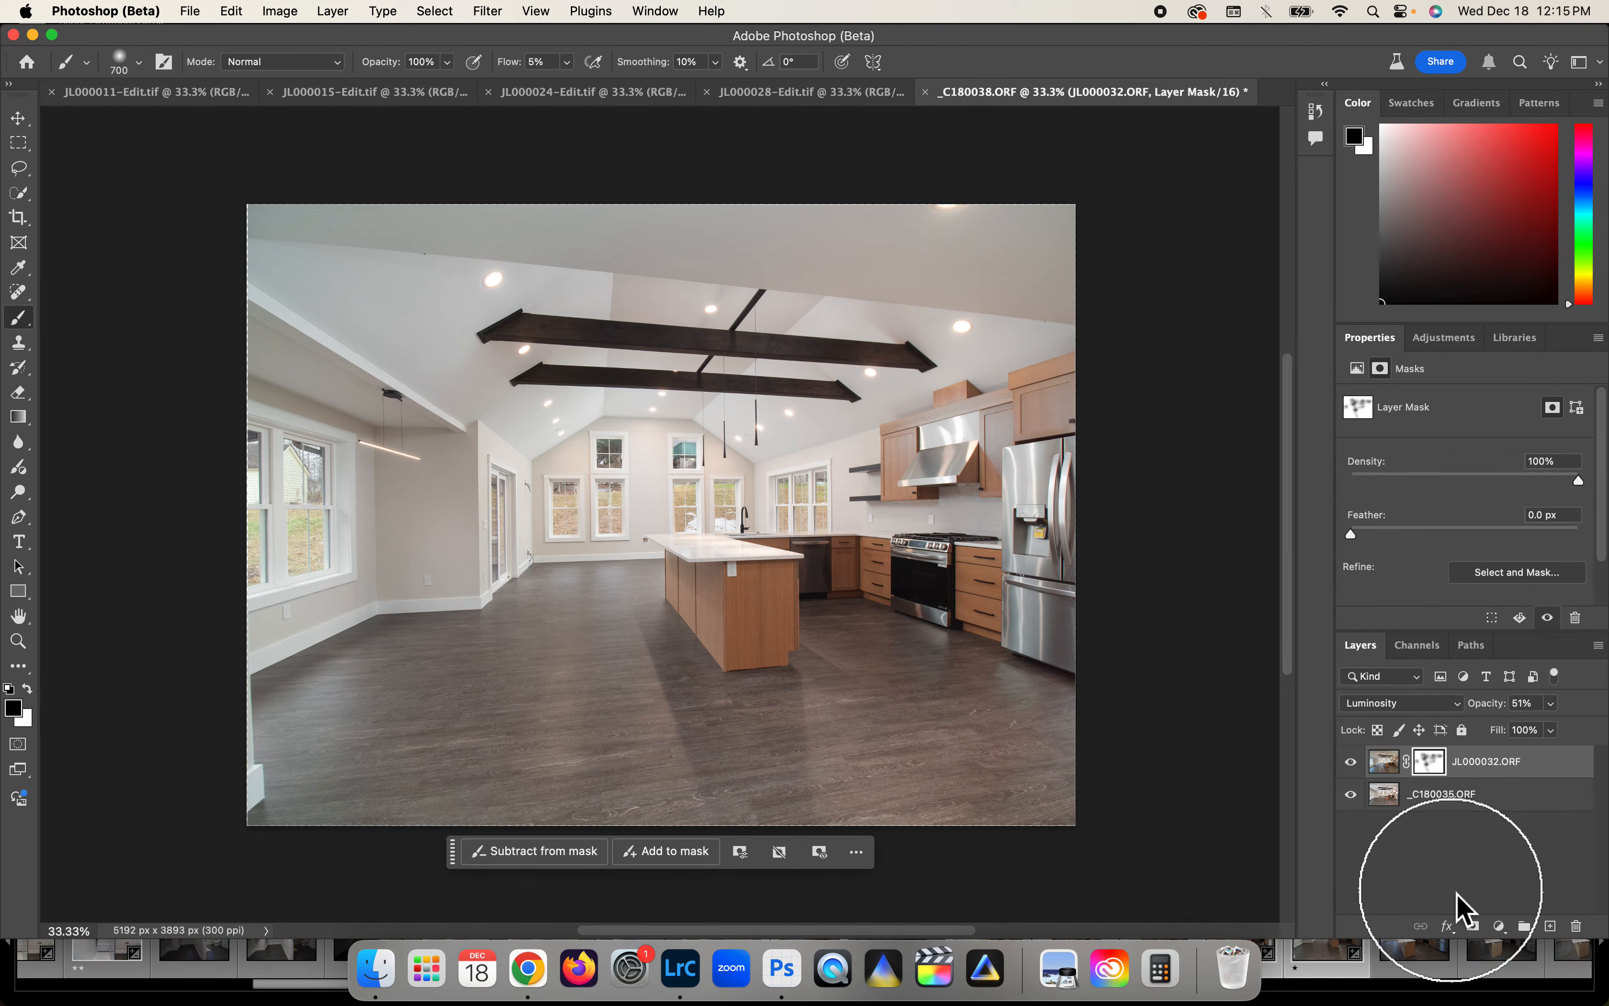
# - Flatten the image and save it
pyautogui.rightClick(1516, 806)
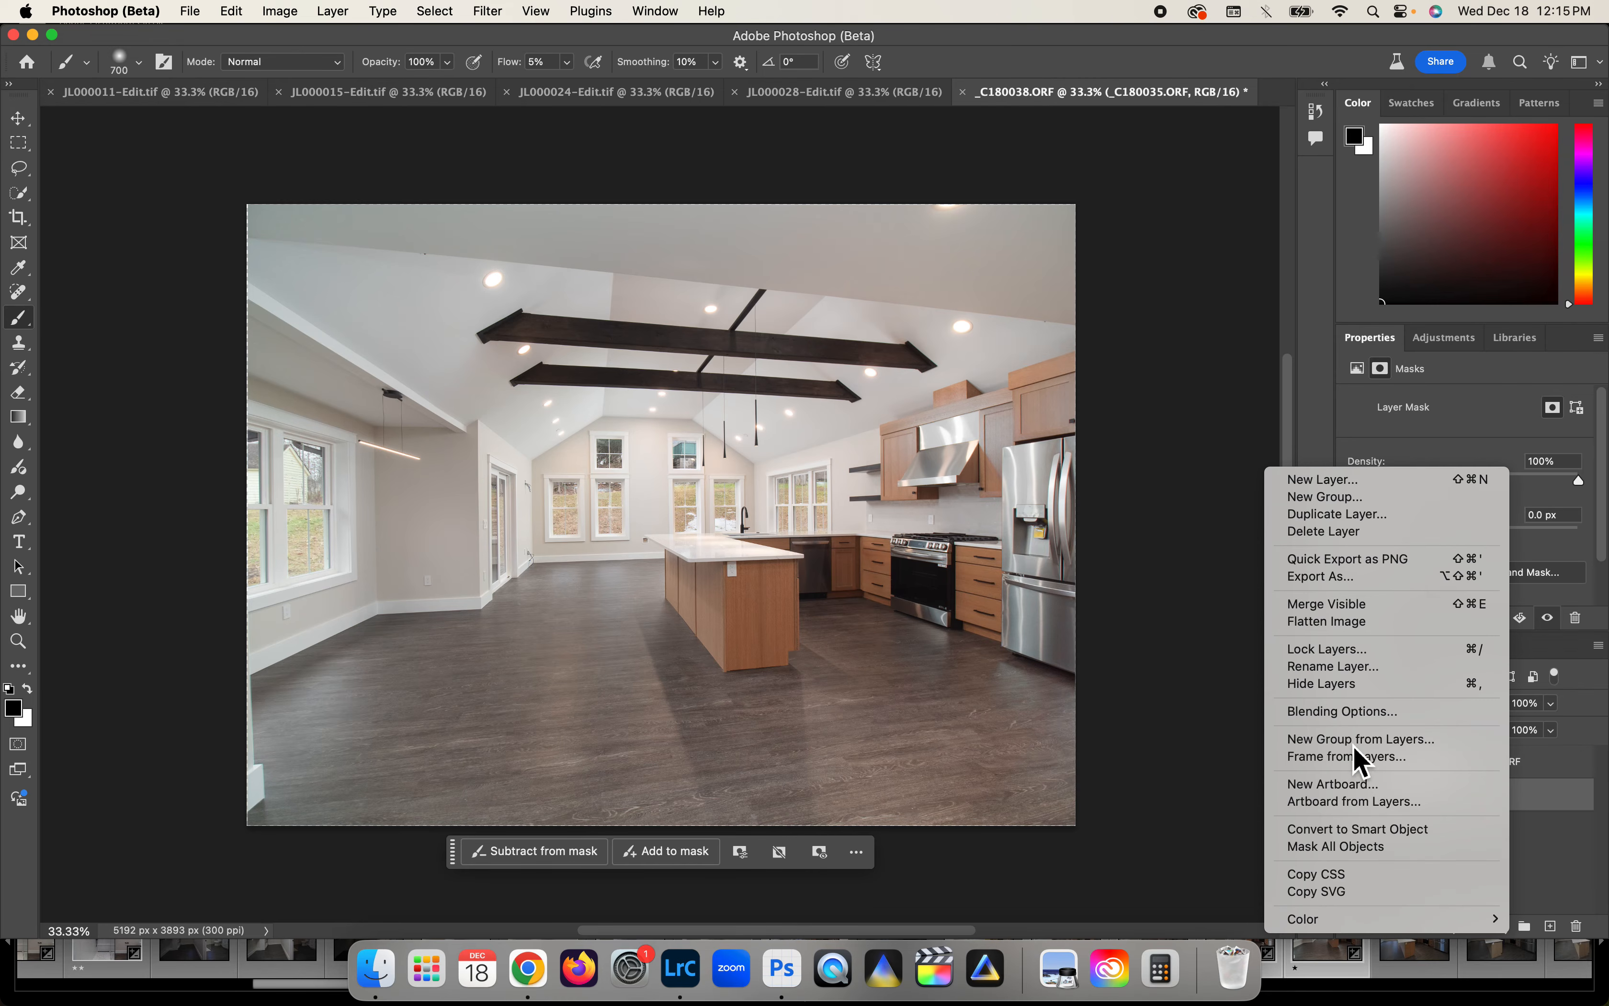
pyautogui.click(1350, 622)
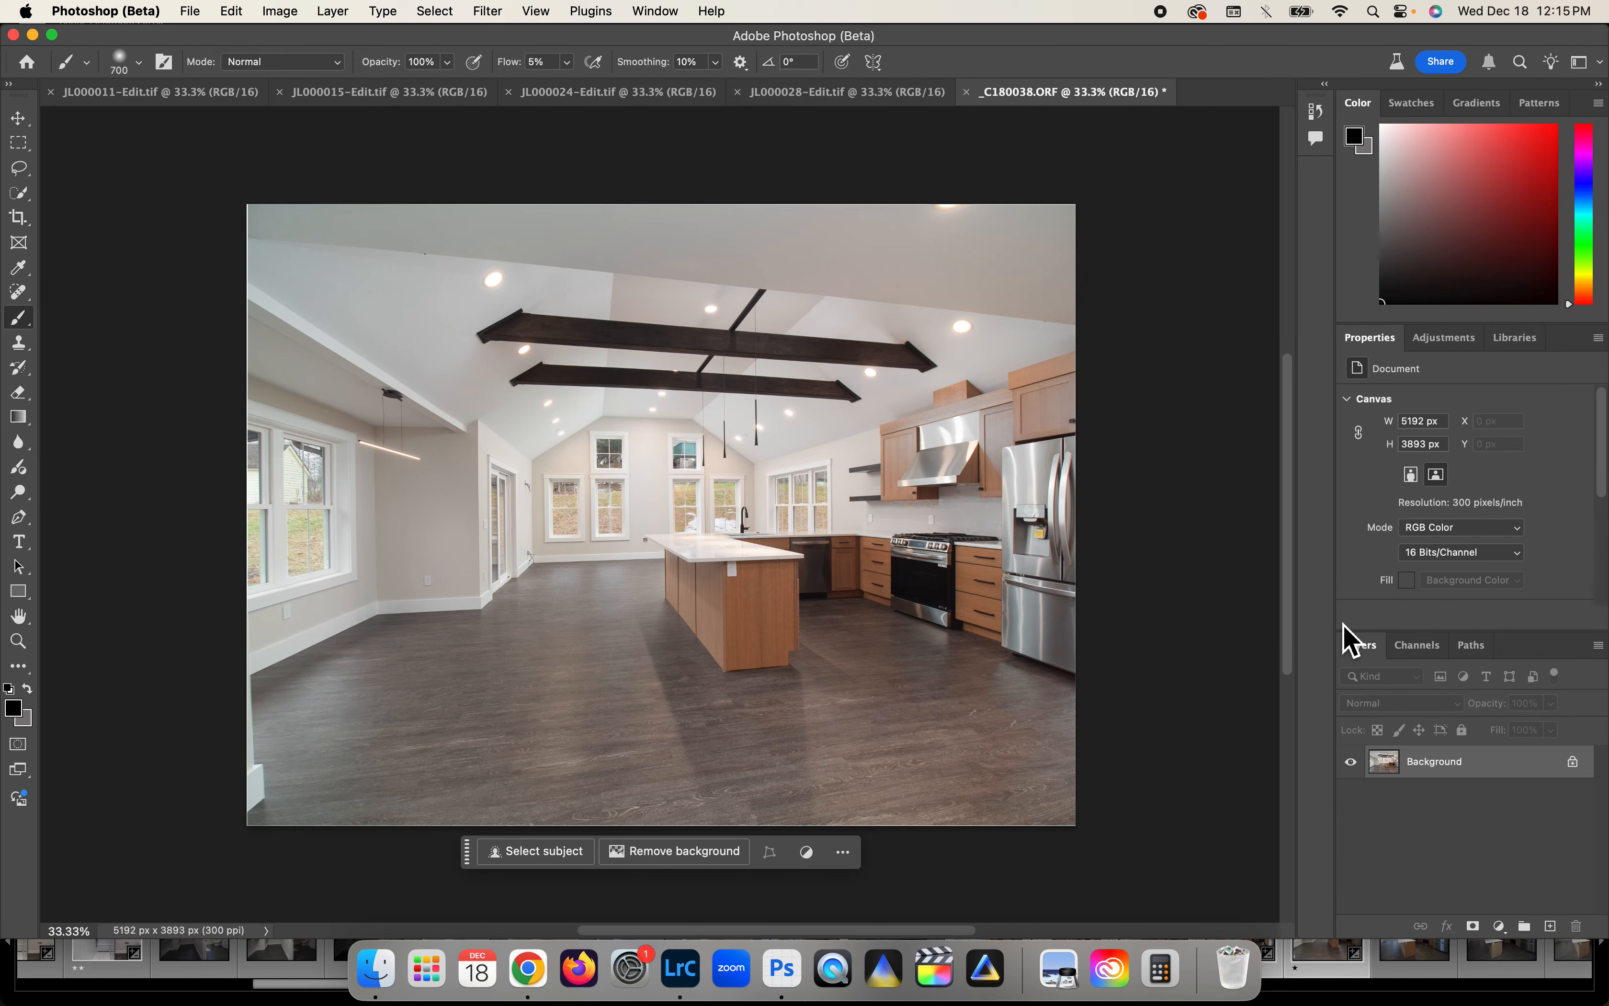
pyautogui.press('super+s')
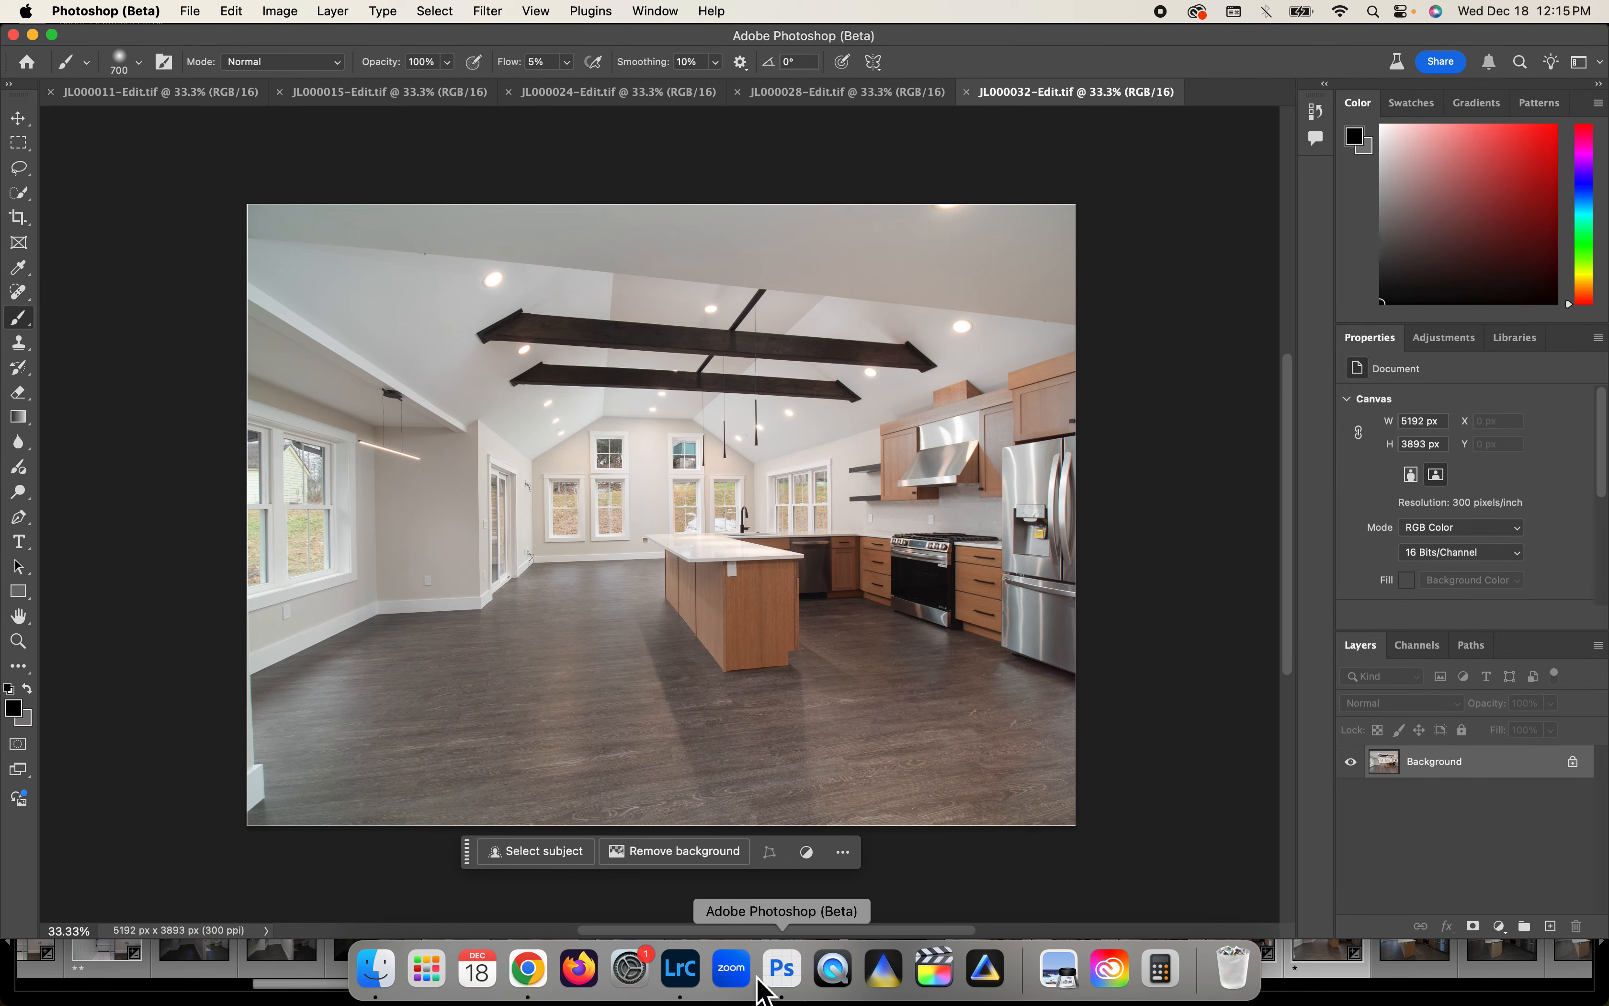
# - Switch to Lightroom Classic, apply the Interior FINAL FAST preset to JL000032-Edit.tif, and set Blacks to -21
pyautogui.click(696, 981)
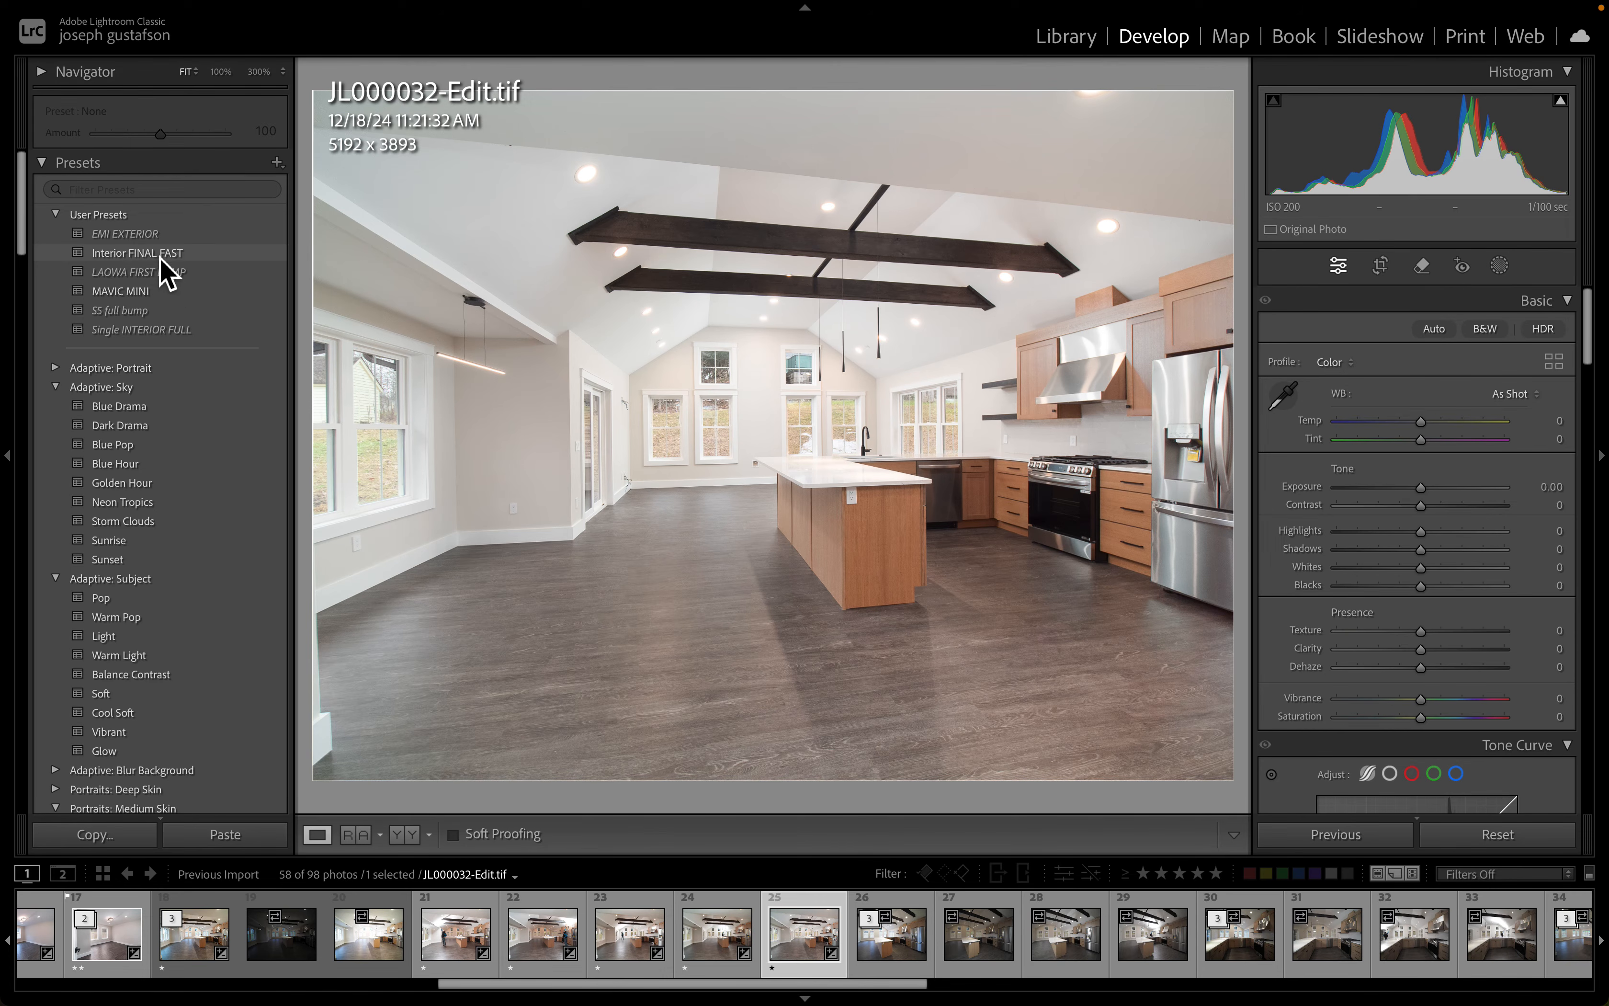
pyautogui.click(153, 255)
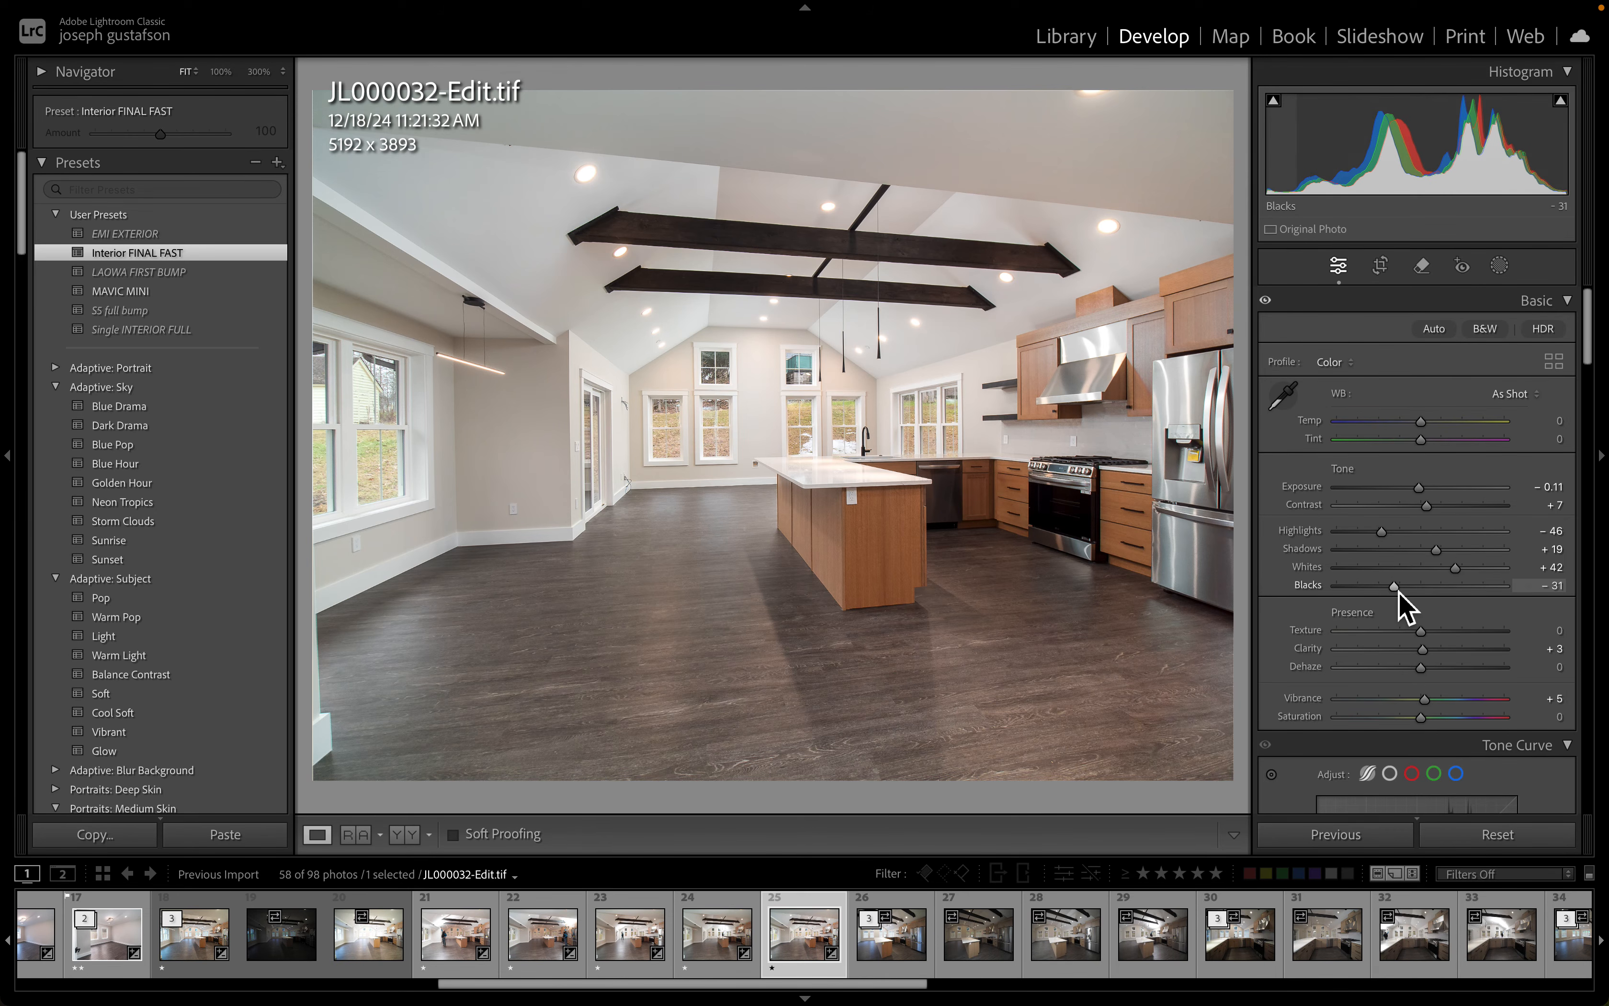
pyautogui.moveTo(1397, 591); pyautogui.dragTo(1407, 591)
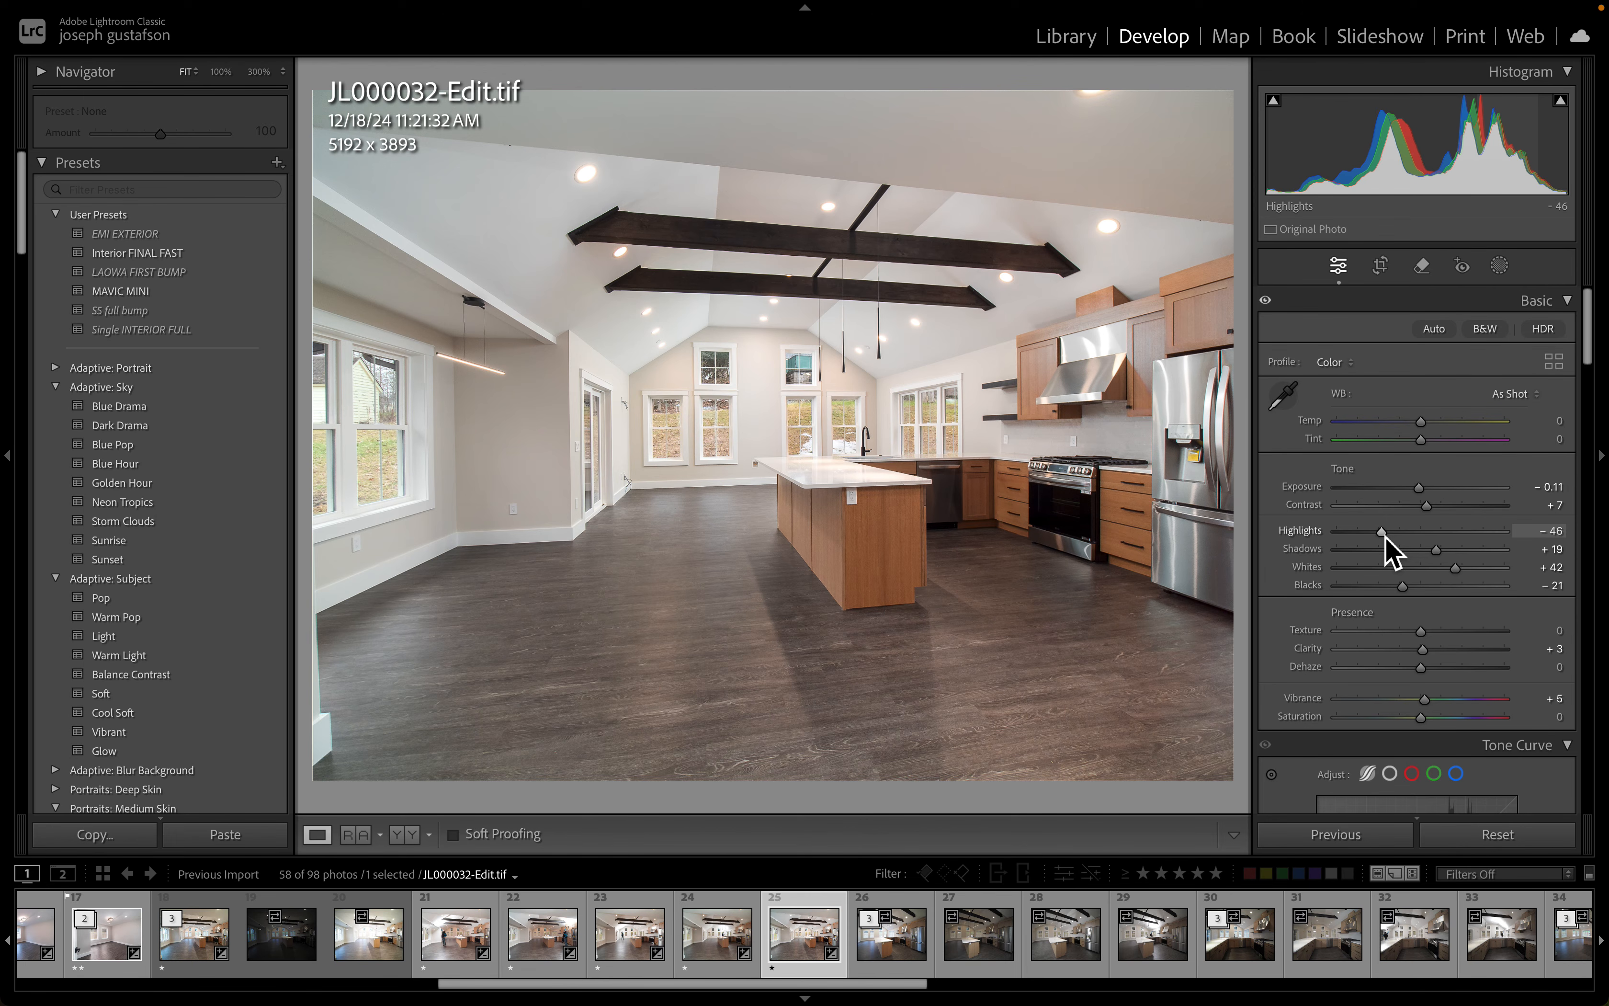
# - In Photoshop, undo the flattening and compare the kitchen with the JL000032.ORF layer hidden and shown, then return to Lightroom Classic
pyautogui.hotkey('ctrl', 'Up')
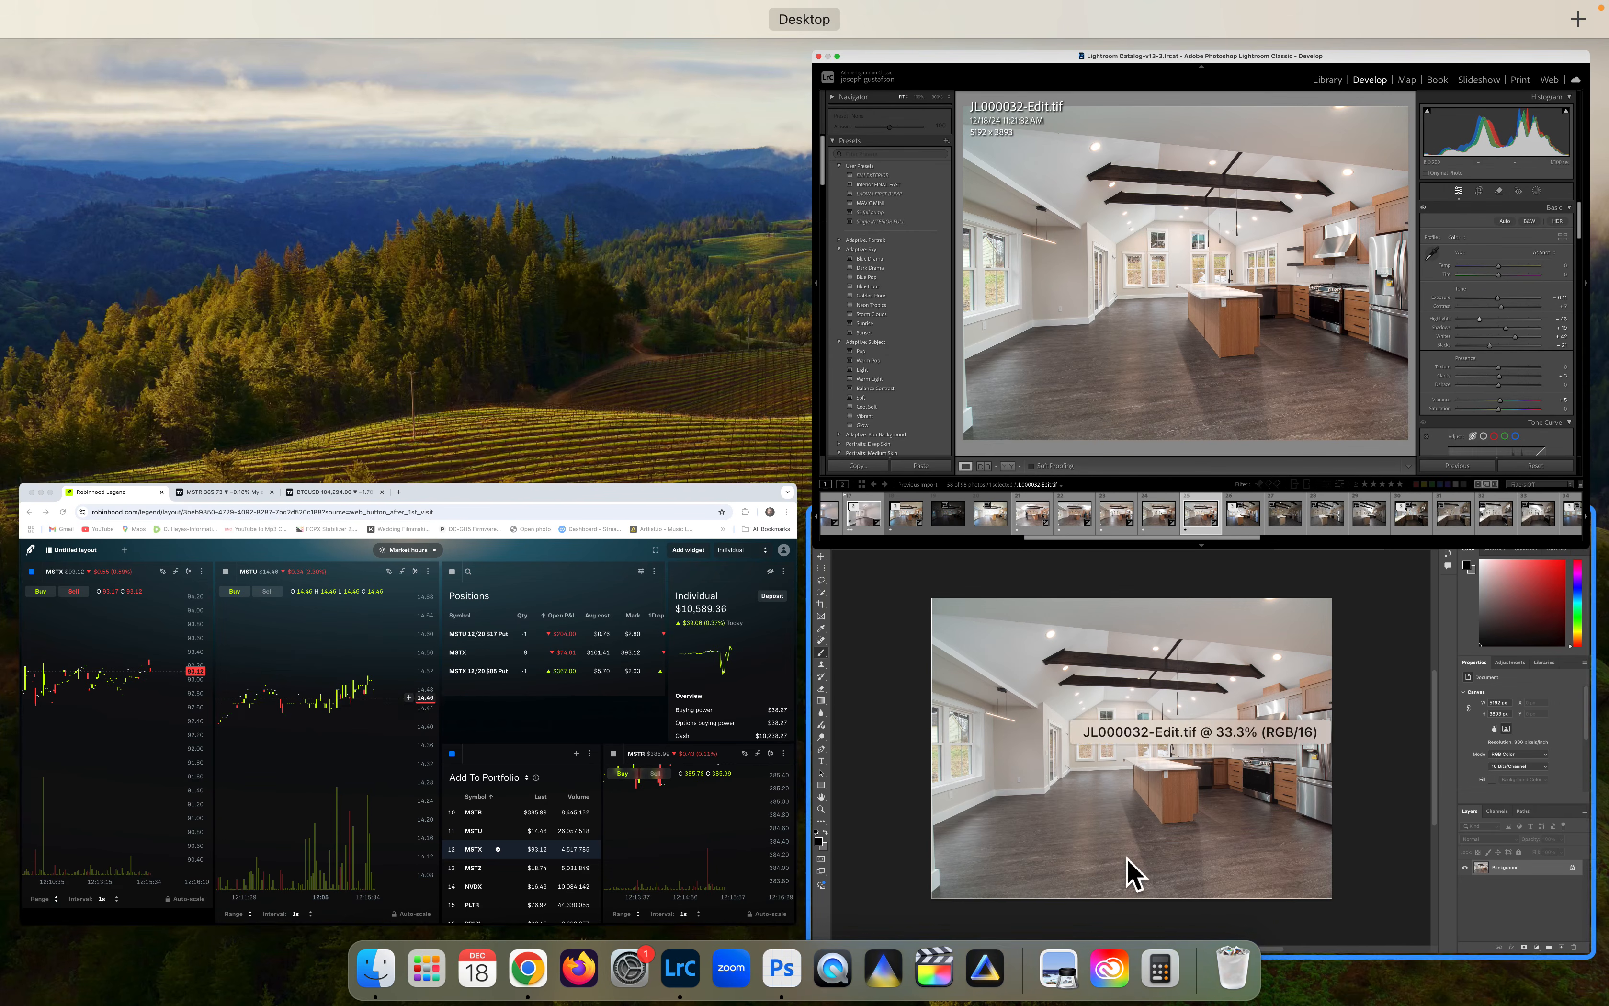
pyautogui.click(1133, 871)
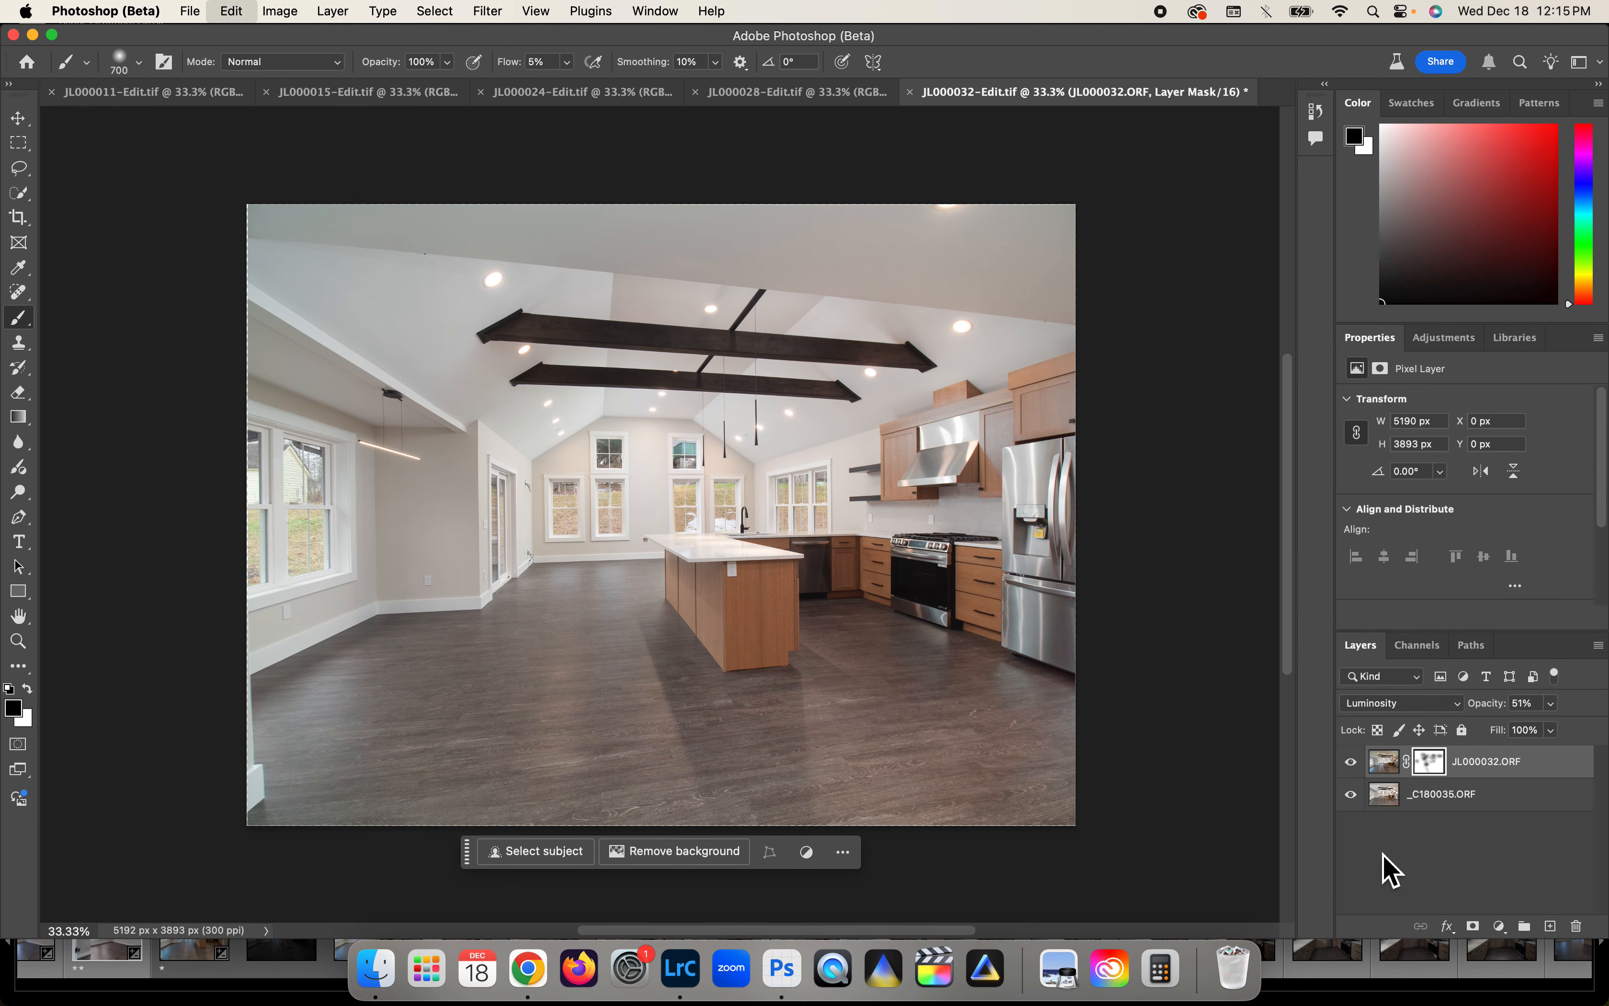
pyautogui.click(1348, 763)
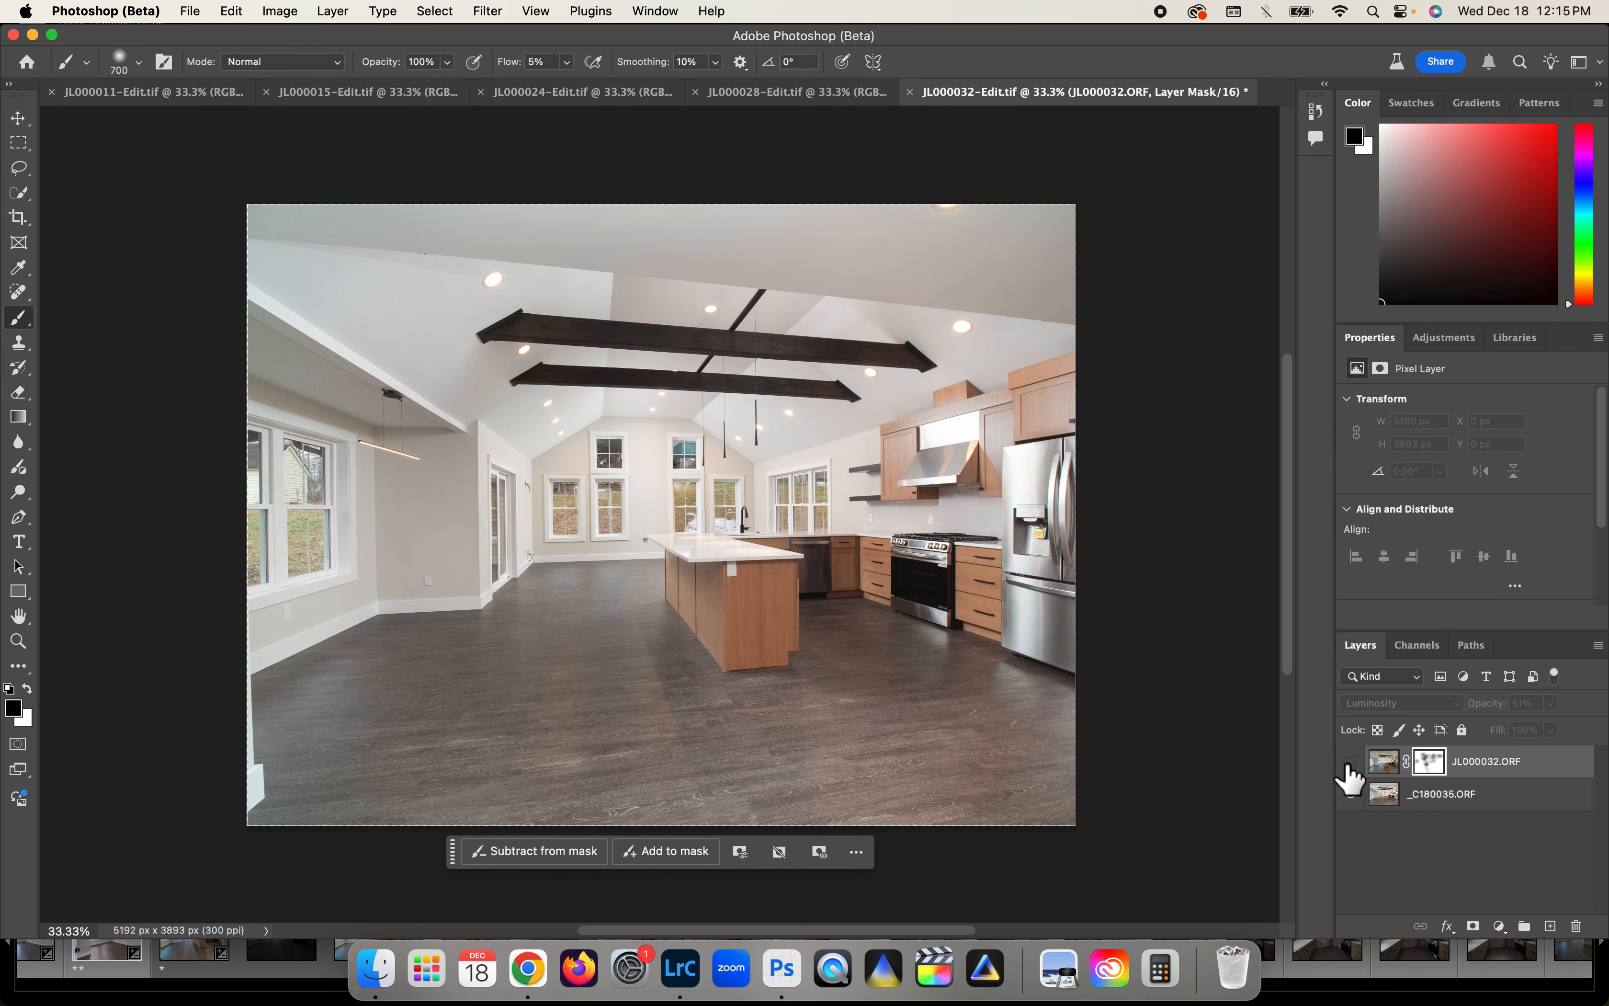
pyautogui.click(1434, 799)
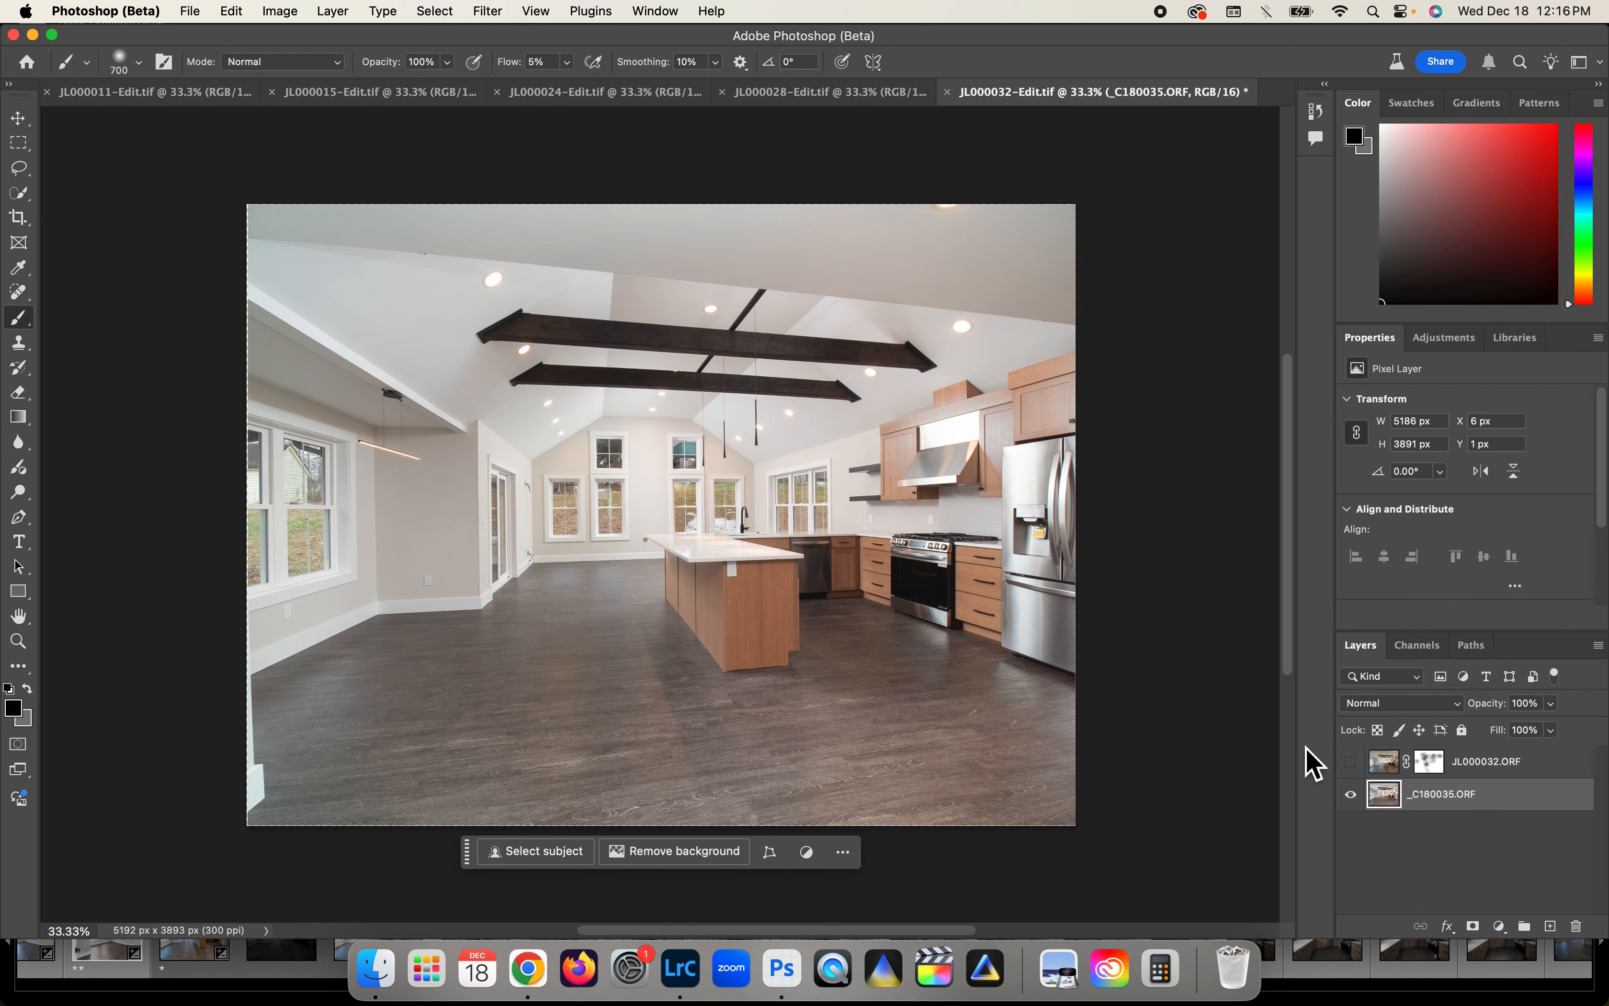
pyautogui.click(1351, 762)
pyautogui.click(1429, 765)
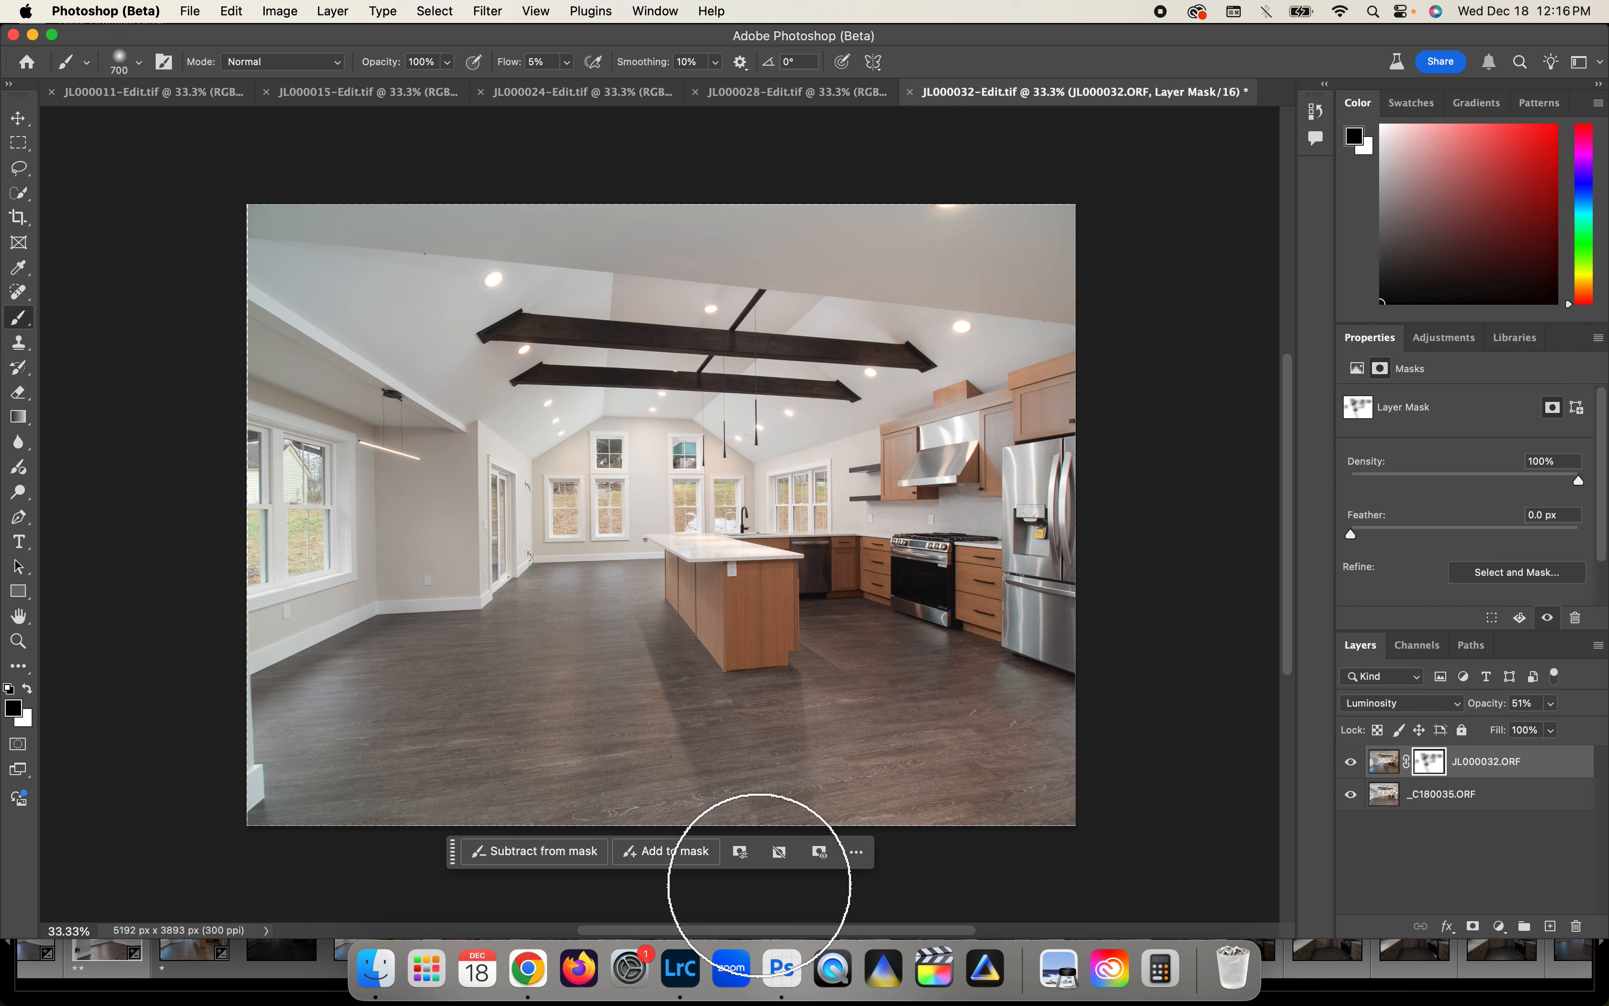
pyautogui.click(684, 968)
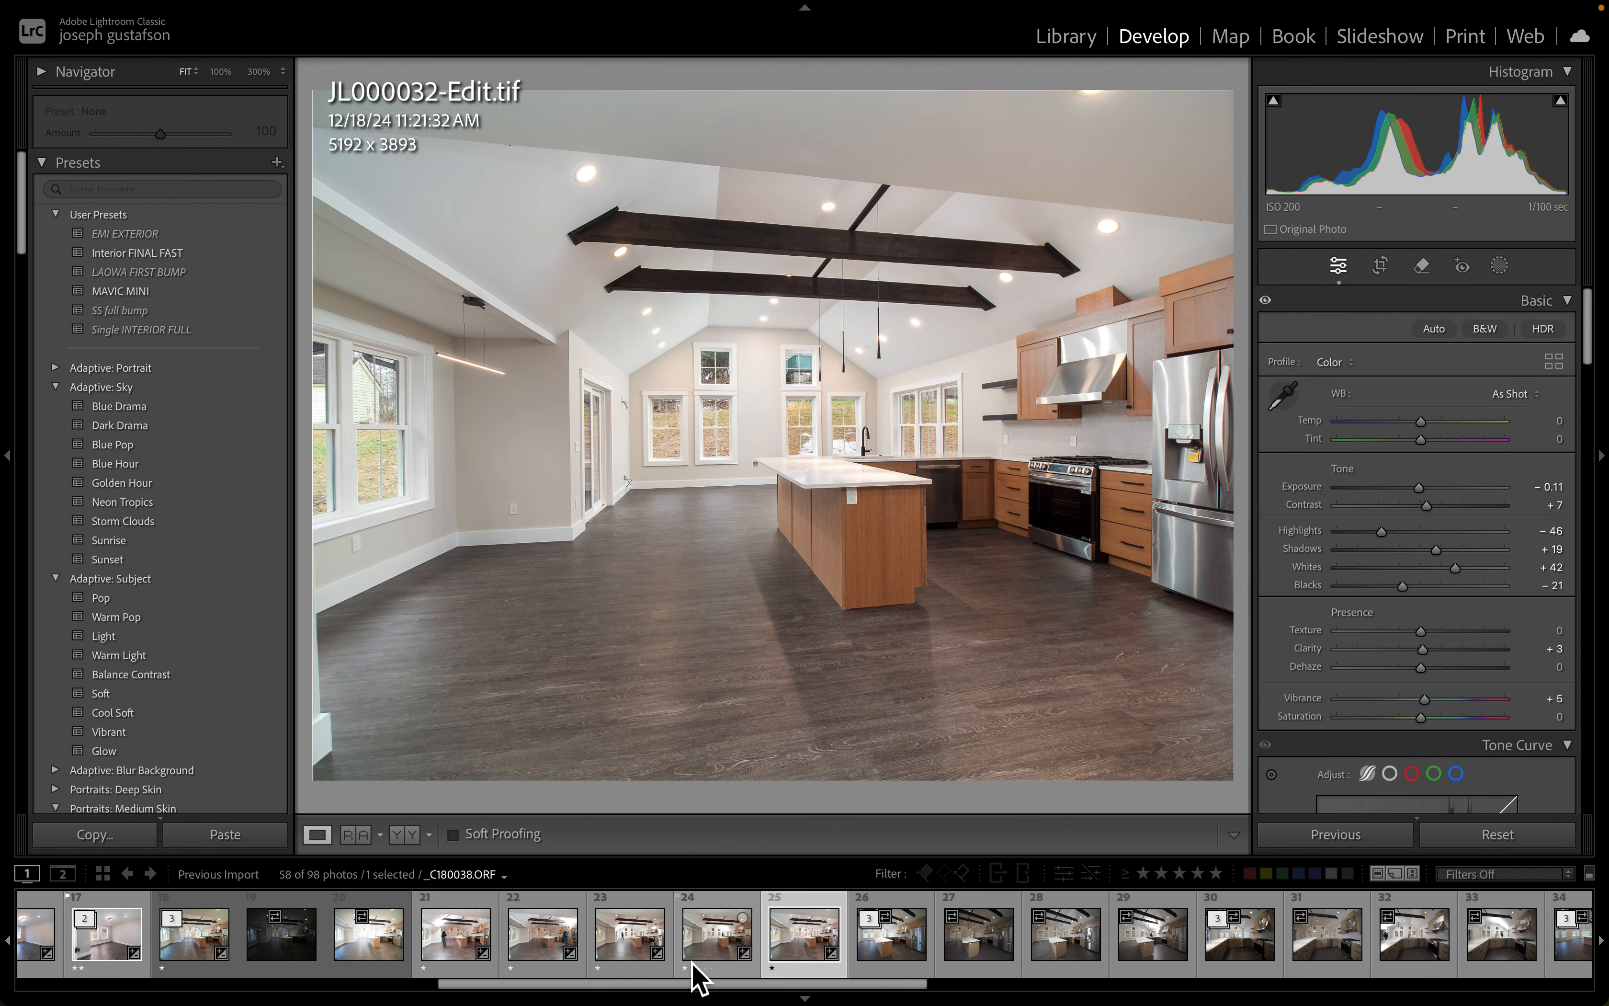